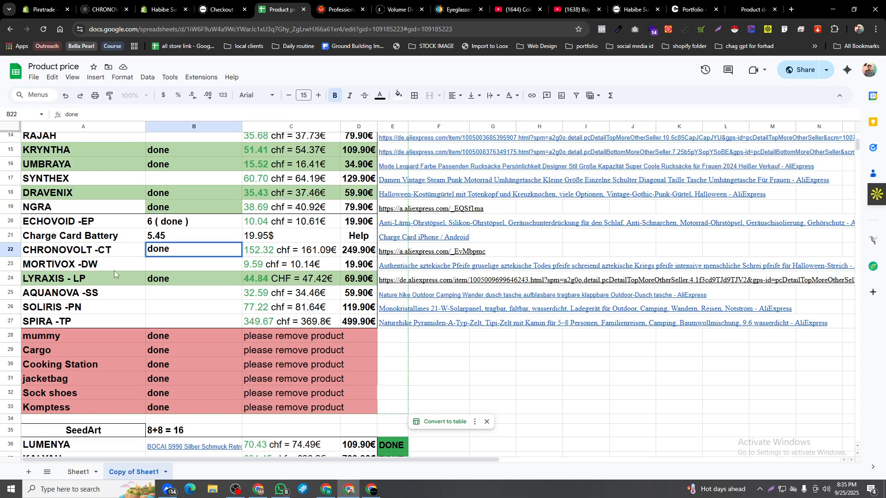
Step: Copy the product name MORTIVOX -DW from its row in the Product price sheet
{"action": "left_click", "coordinate": [114, 270]}
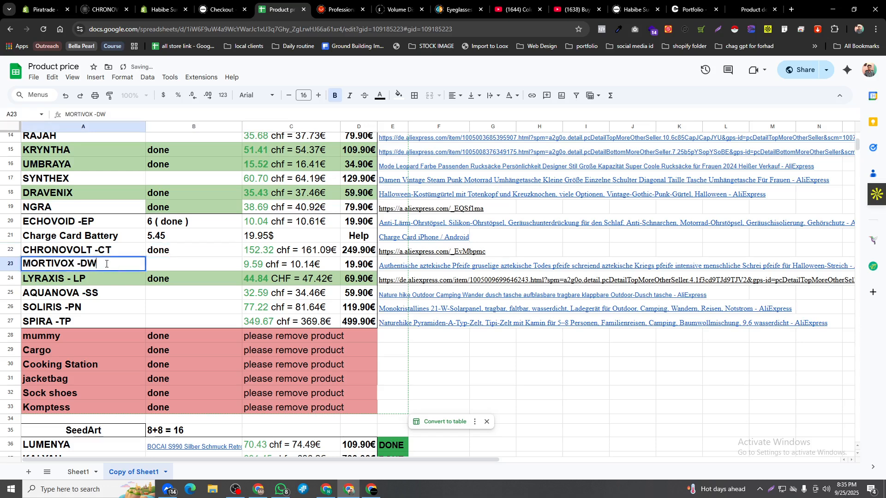
{"action": "triple_click", "coordinate": [106, 263]}
{"action": "key", "text": "ctrl+c"}
Step: Switch to the Piratrade Shopify admin and search its product list for MORTIVOX -DW
{"action": "left_click", "coordinate": [35, 9]}
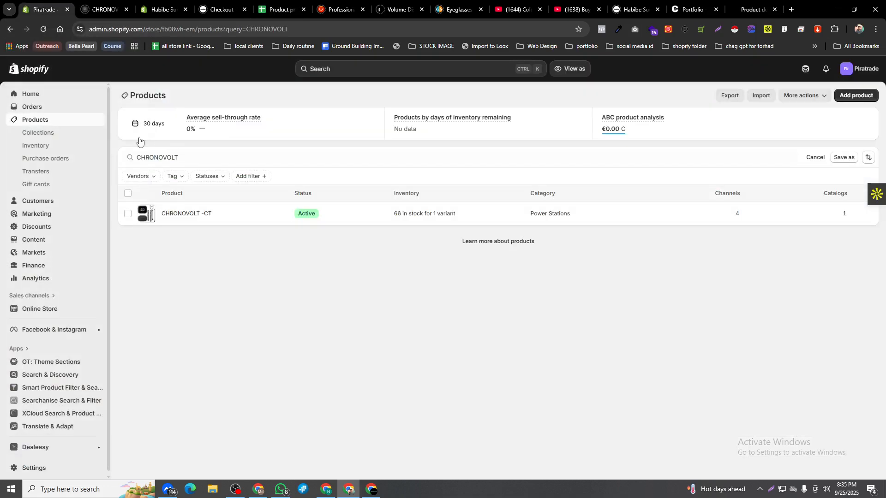
{"action": "left_click", "coordinate": [16, 94]}
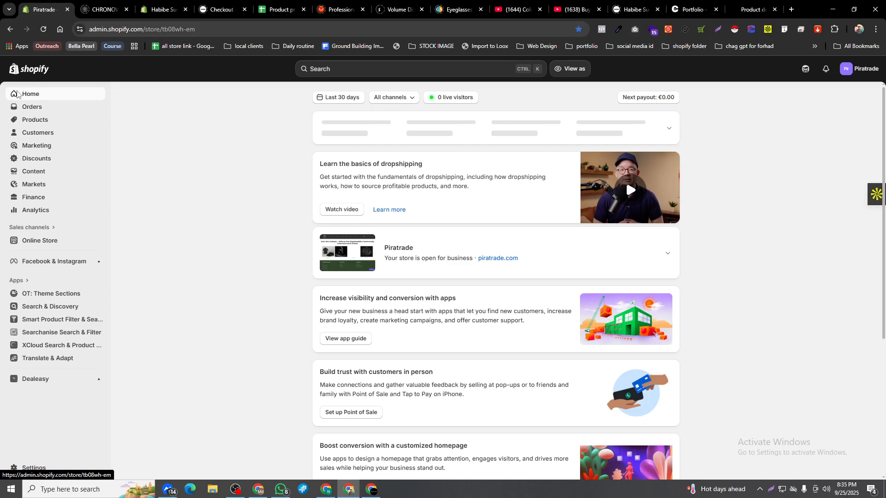
{"action": "left_click", "coordinate": [30, 121]}
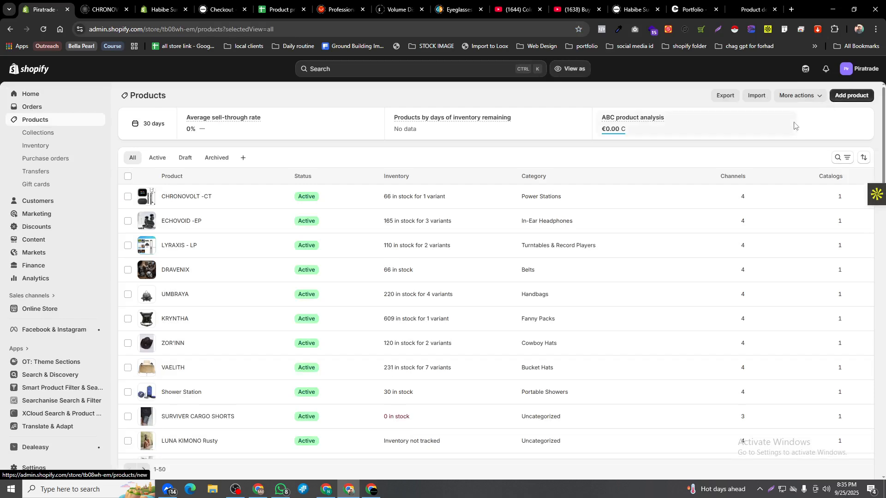
{"action": "left_click", "coordinate": [834, 158]}
{"action": "key", "text": "ctrl+v"}
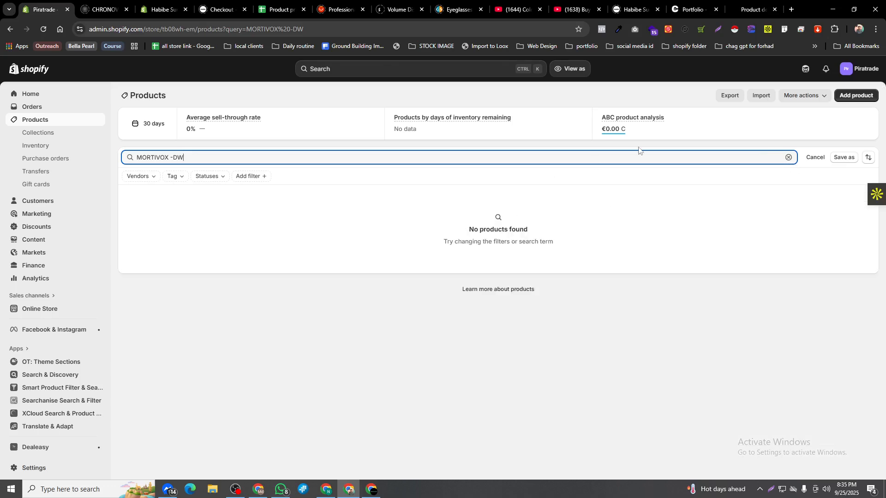
Step: Start a new product and set its title to MORTIVOX -DW
{"action": "left_click", "coordinate": [855, 95]}
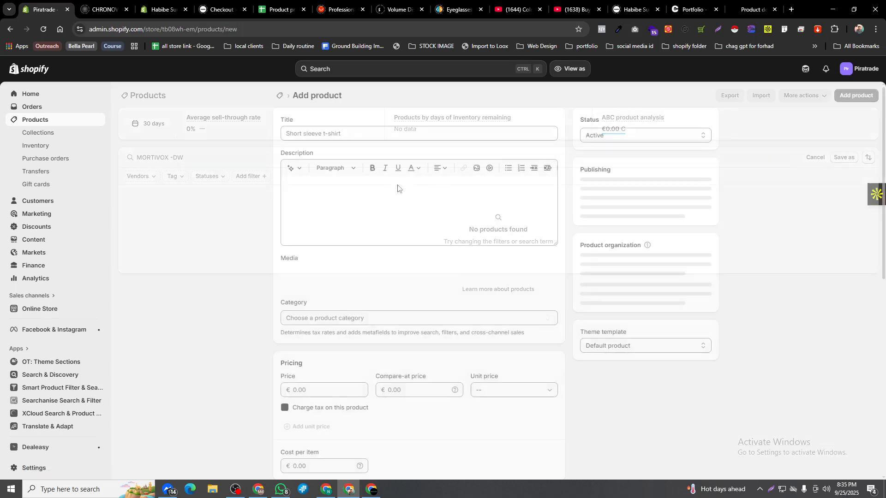
{"action": "left_click", "coordinate": [316, 134]}
{"action": "key", "text": "ctrl+v"}
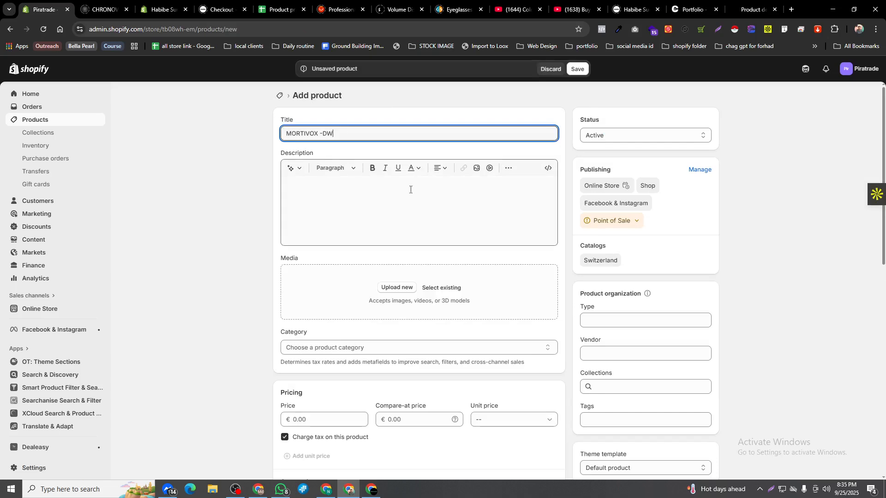
Step: Switch to the ChatGPT product description chat and ask for a MORTIVOX -DW description like the earlier ones
{"action": "left_click", "coordinate": [747, 3]}
{"action": "scroll", "coordinate": [507, 275], "scroll_direction": "up", "scroll_amount": 4}
{"action": "scroll", "coordinate": [500, 284], "scroll_direction": "down", "scroll_amount": 6}
{"action": "left_click", "coordinate": [392, 449]}
{"action": "type", "text": "write descirptin"}
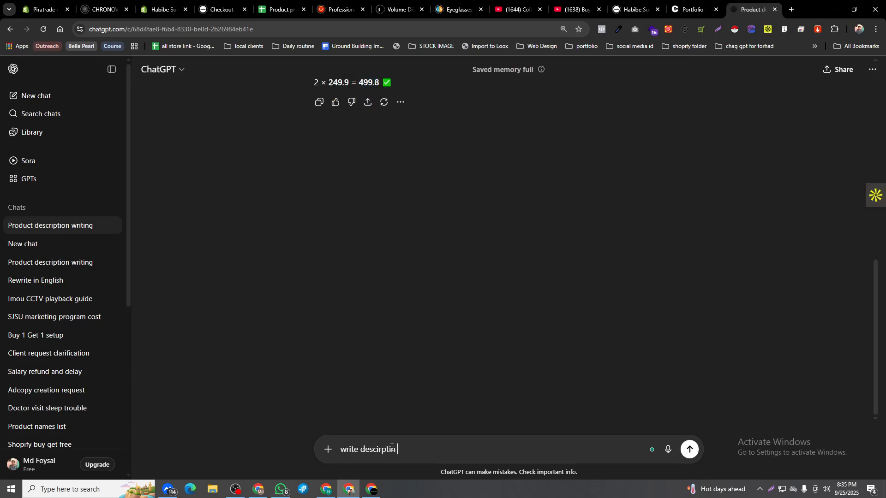
{"action": "type", "text": "liek before MORTIVOX -DW"}
{"action": "key", "text": "Return"}
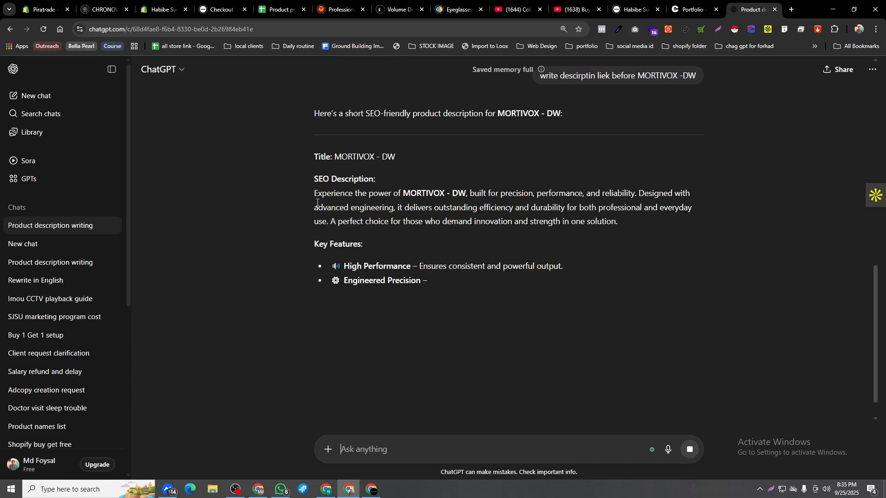
Step: Copy the generated SEO description and key features into the new Shopify product's description
{"action": "left_click_drag", "start_coordinate": [312, 193], "coordinate": [618, 329]}
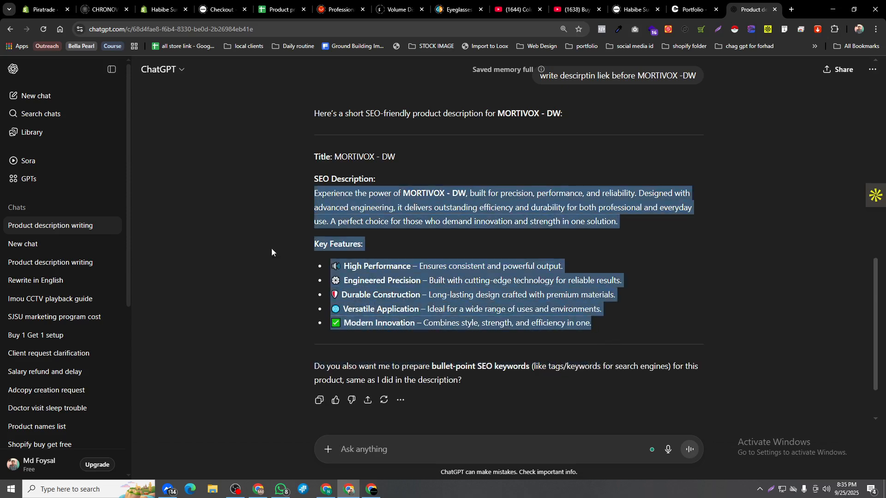
{"action": "key", "text": "ctrl+1"}
{"action": "left_click", "coordinate": [384, 201]}
{"action": "type", "text": "Experience the power of MORTIVOX - DW, built for precision, performance, and reliability. Designed with advanced engineering, it delivers outstanding efficiency and durability for both professional and everyday use. A perfect choice for those who demand innovation and strength in one solution. Key Features: 🔊 High Performance – Ensures consistent and powerful output. ⚙ Engineered Precision – Built with cutting-edge technology for reliable results. 🛡 Durable Construction – Long-lasting design crafted with premium materials. 🌐 Versatile Application – Ideal for a wide range of uses and environments. ✅ Modern Innovation – Combines style, strength, and efficiency in one."}
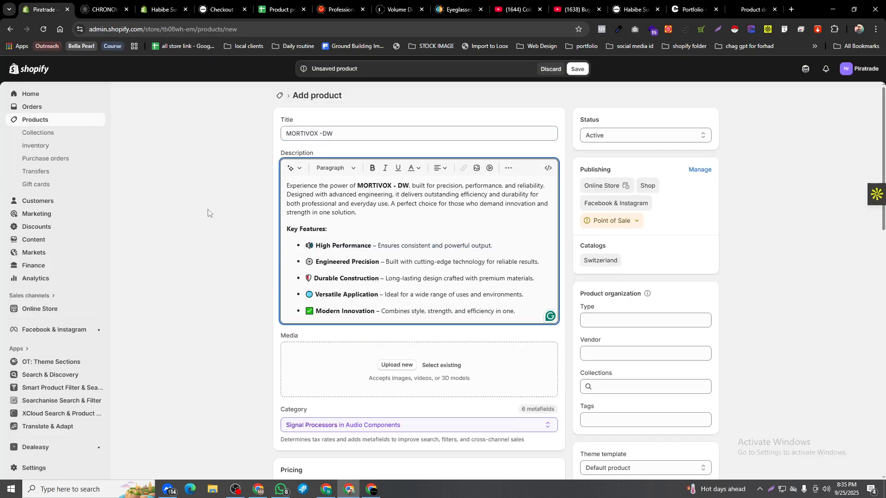
Step: Return to the ChatGPT chat and ask for the description to be rewritten as 100% human, with keywords
{"action": "key", "text": "ctrl+9"}
{"action": "left_click", "coordinate": [367, 445]}
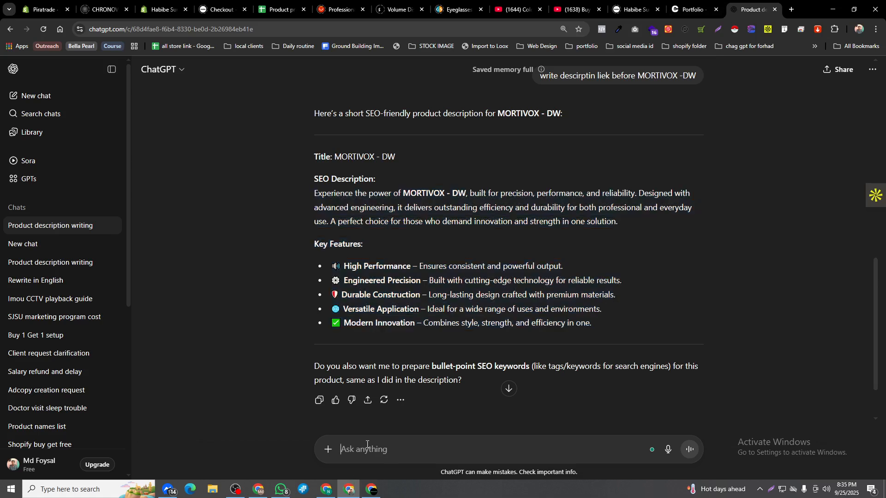
{"action": "type", "text": "write like 100% hume"}
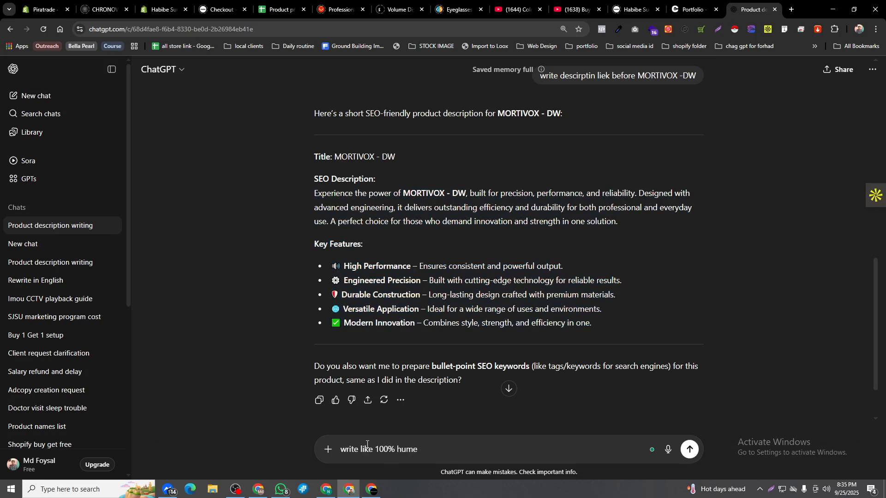
{"action": "type", "text": "n wiht keyword"}
{"action": "key", "text": "Return"}
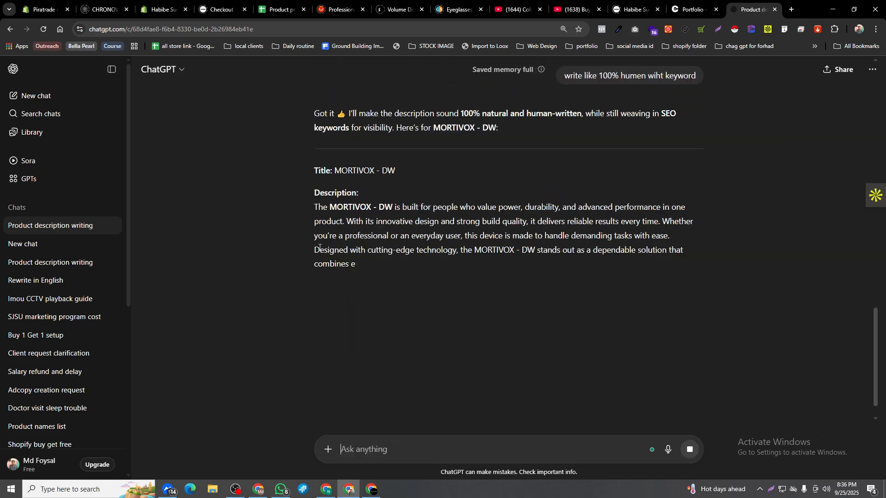
Step: Replace the Shopify product's description with the rewritten text and its key features, leaving out the SEO keywords line
{"action": "left_click_drag", "start_coordinate": [307, 215], "coordinate": [622, 336]}
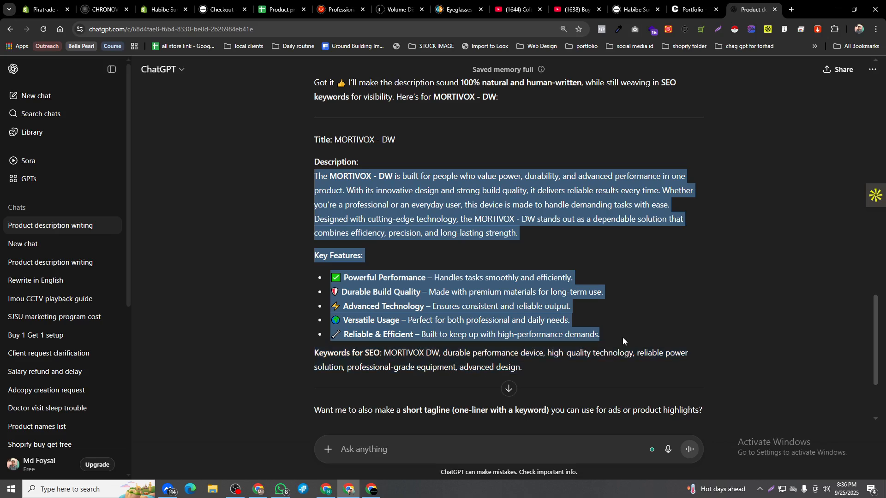
{"action": "left_click", "coordinate": [44, 9]}
{"action": "left_click", "coordinate": [372, 232]}
{"action": "key", "text": "ctrl+a"}
{"action": "key", "text": "ctrl+v"}
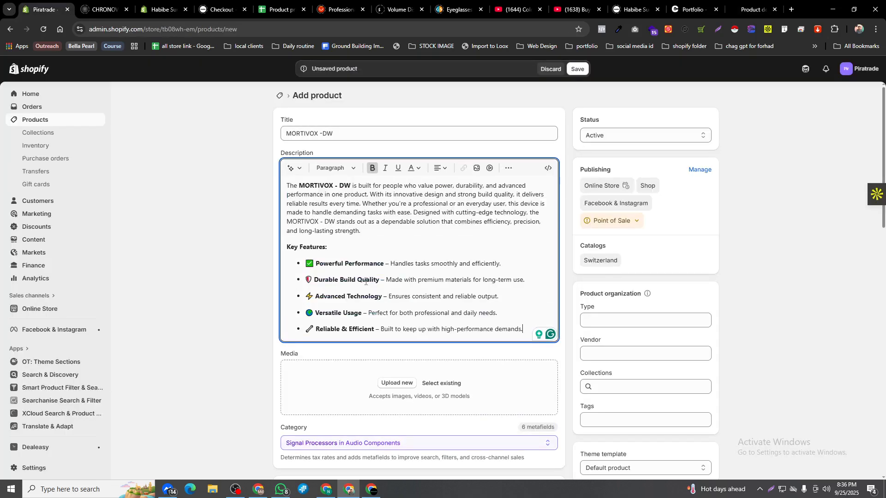
{"action": "scroll", "coordinate": [212, 309], "scroll_direction": "down", "scroll_amount": 4}
{"action": "scroll", "coordinate": [275, 215], "scroll_direction": "up", "scroll_amount": 3}
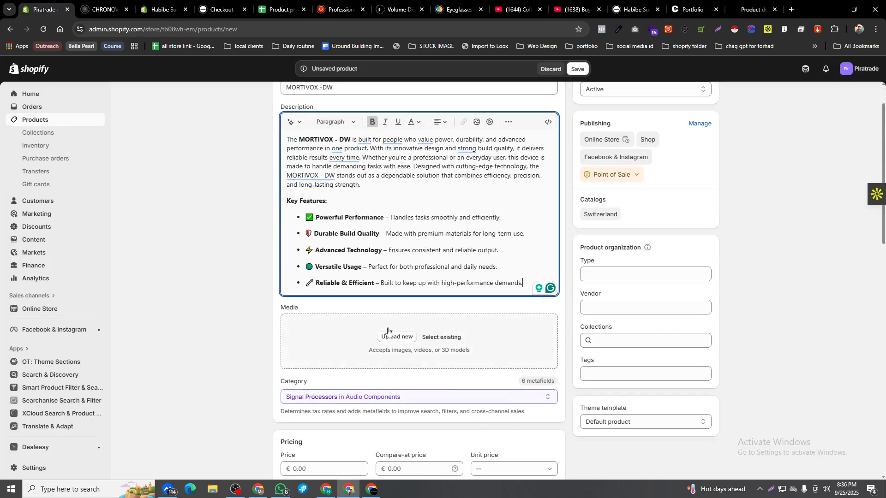
Step: Open the AliExpress supplier link from the MORTIVOX -DW row of the price sheet, place its tab beside Shopify, and reload the page
{"action": "left_click", "coordinate": [162, 9]}
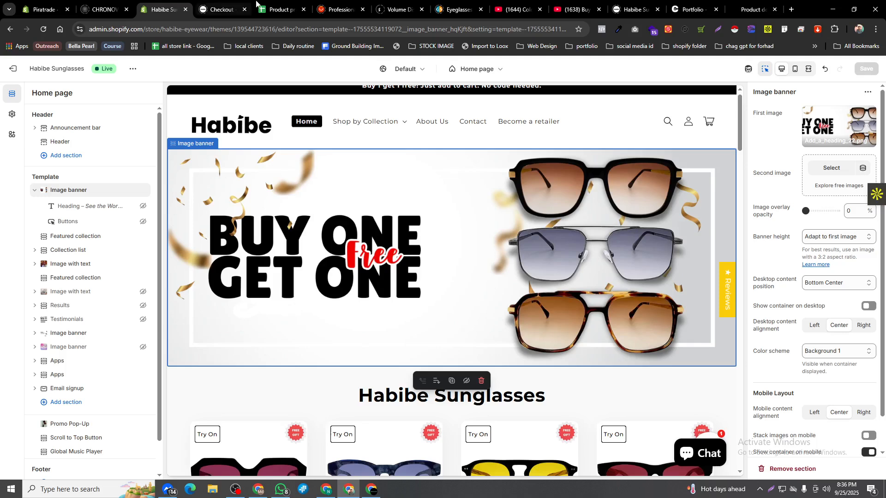
{"action": "left_click", "coordinate": [277, 10]}
{"action": "left_click", "coordinate": [183, 258]}
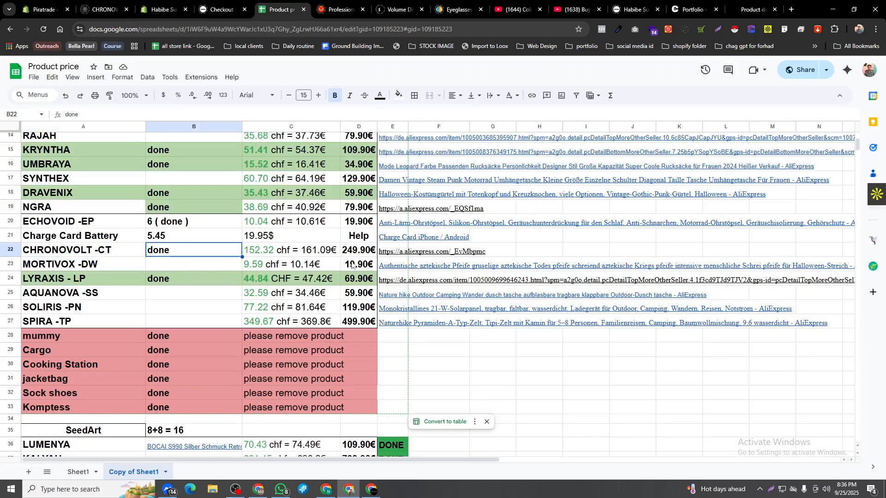
{"action": "left_click", "coordinate": [388, 267]}
{"action": "left_click", "coordinate": [403, 285]}
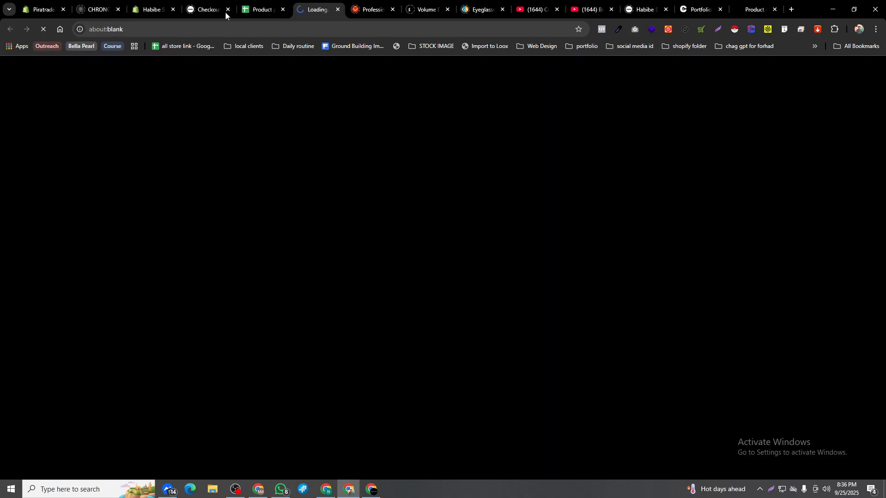
{"action": "left_click_drag", "start_coordinate": [318, 10], "coordinate": [85, 2]}
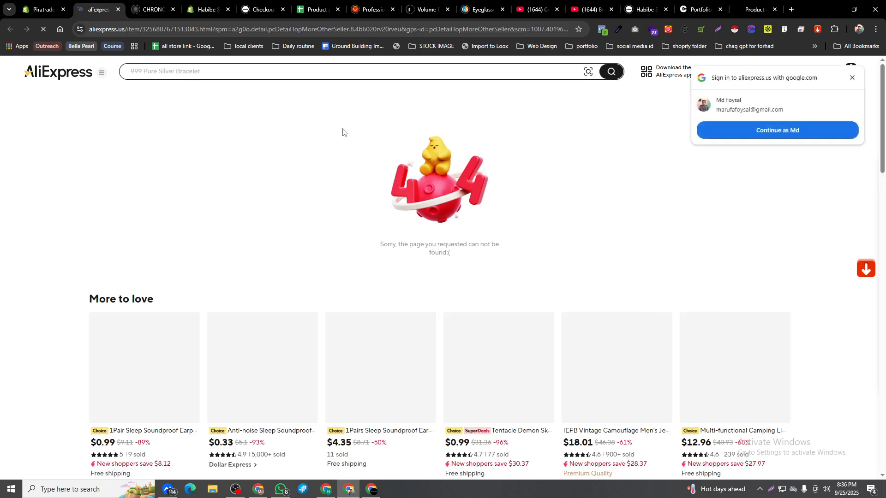
{"action": "left_click", "coordinate": [43, 30]}
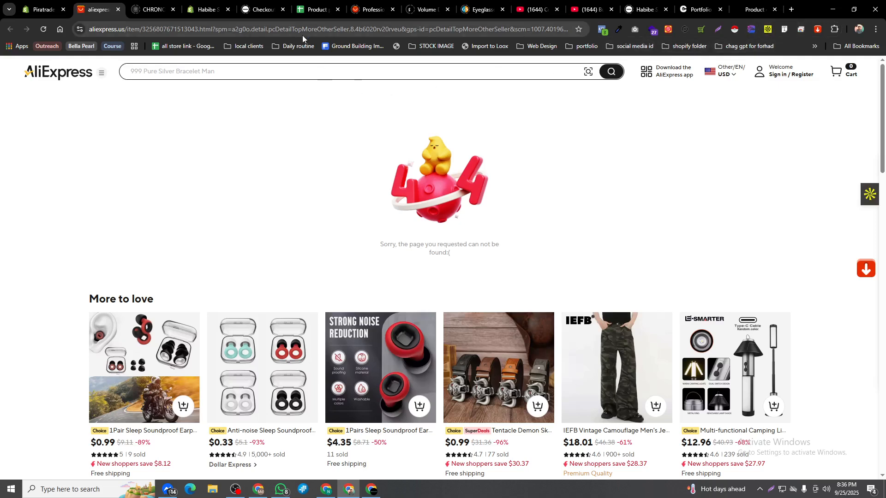
Step: Open the AliExpress whistle listing in the other Chrome profile and download its main images with AliSave
{"action": "left_click", "coordinate": [258, 489]}
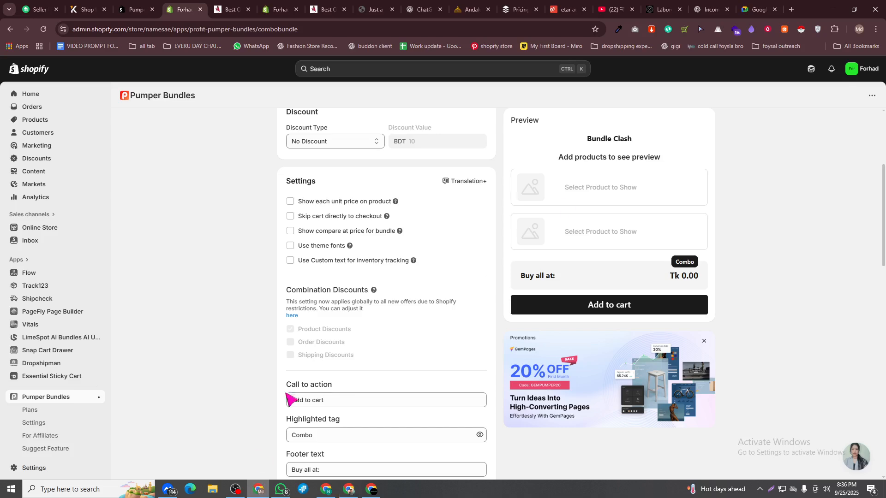
{"action": "left_click", "coordinate": [791, 8]}
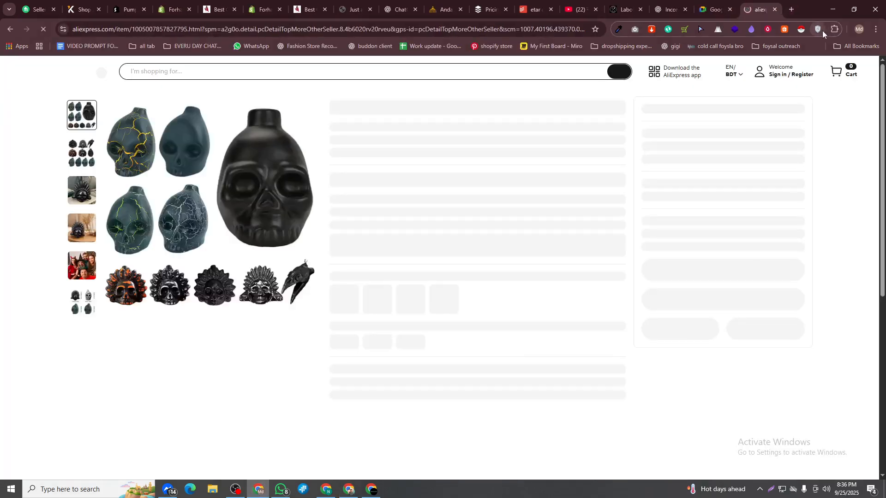
{"action": "left_click", "coordinate": [201, 116]}
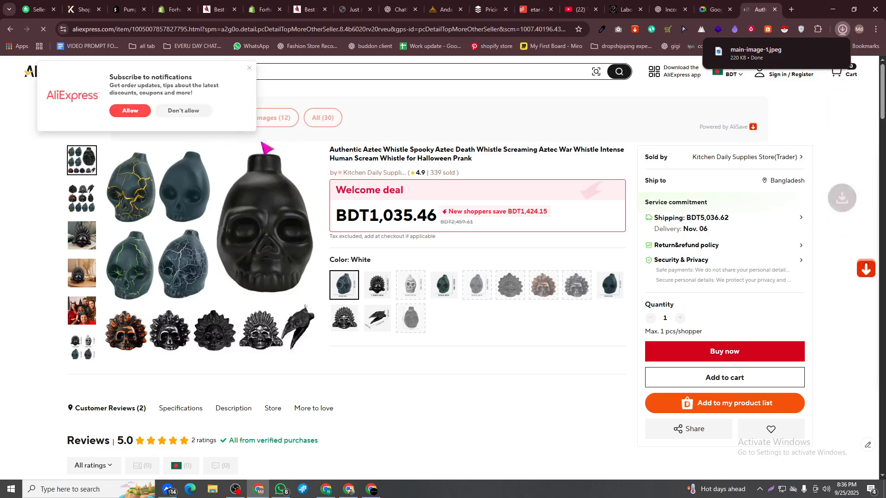
Step: Return to the MORTIVOX -DW product draft in Shopify and open the file selection for its media
{"action": "left_click", "coordinate": [374, 492]}
{"action": "left_click", "coordinate": [40, 3]}
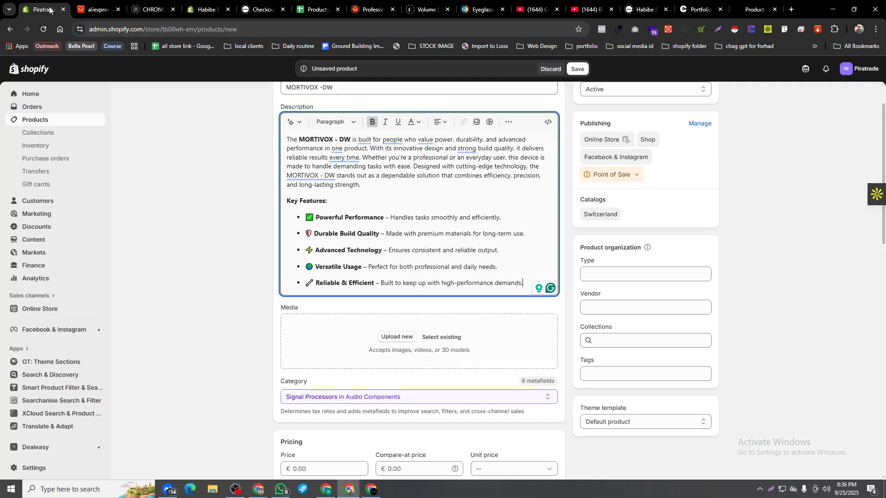
{"action": "left_click", "coordinate": [381, 349]}
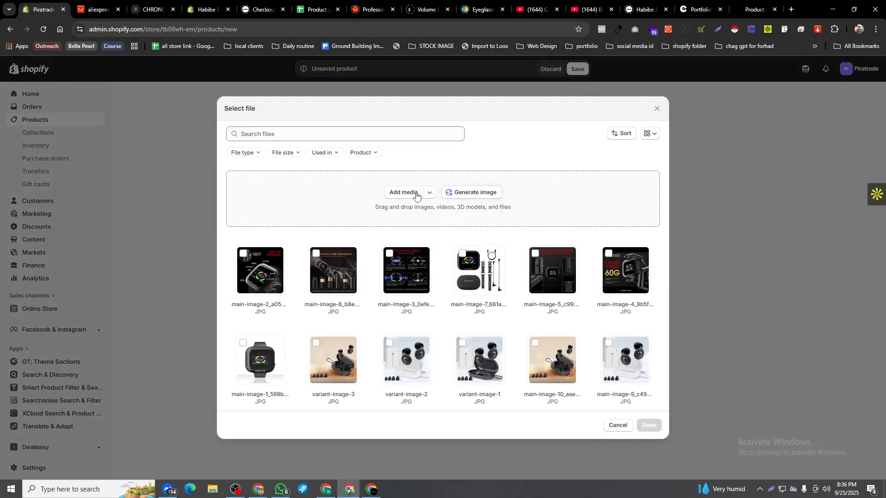
{"action": "left_click", "coordinate": [413, 194]}
{"action": "left_click", "coordinate": [40, 82]}
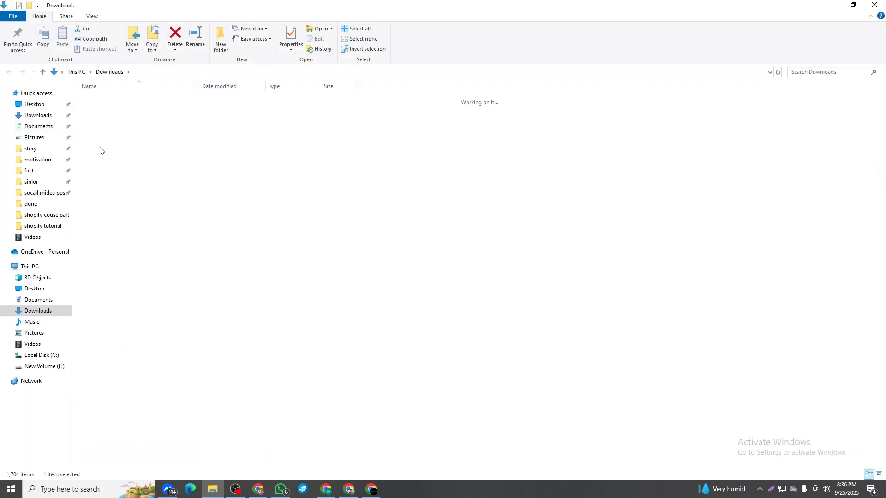
{"action": "double_click", "coordinate": [109, 109]}
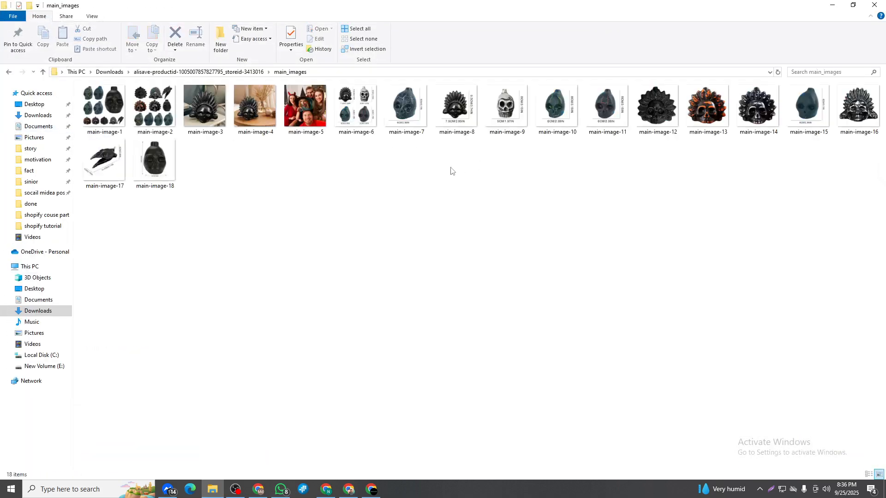
{"action": "key", "text": "ctrl+a"}
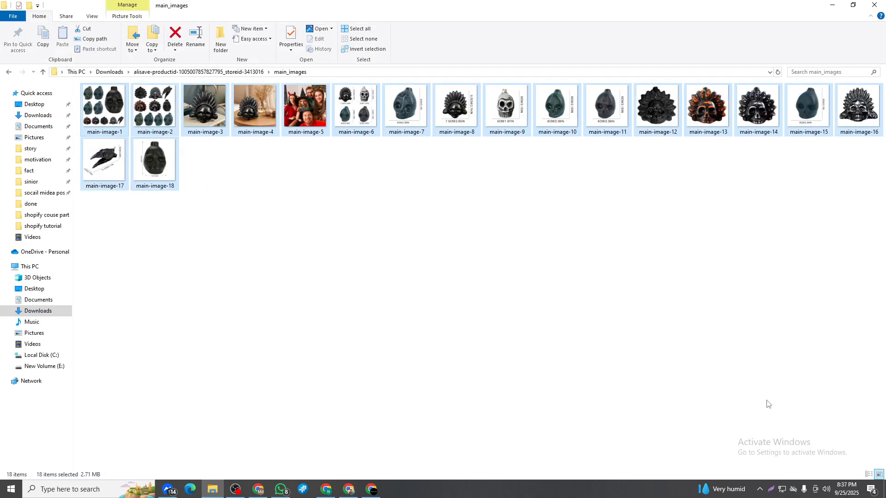
{"action": "left_click", "coordinate": [856, 7]}
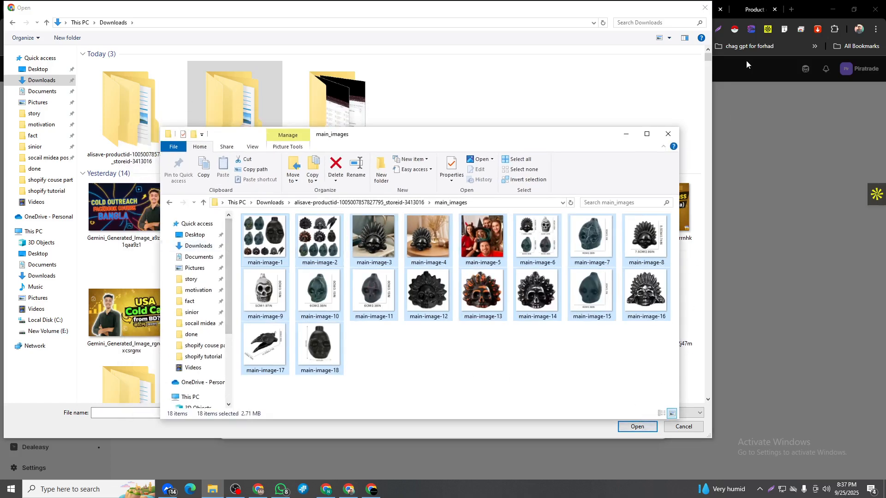
{"action": "left_click", "coordinate": [703, 8]}
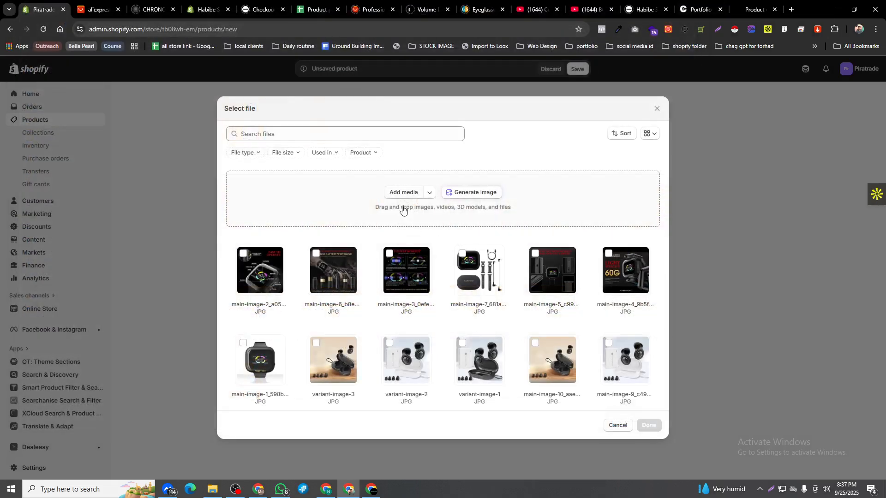
{"action": "left_click", "coordinate": [396, 191]}
{"action": "left_click", "coordinate": [41, 81]}
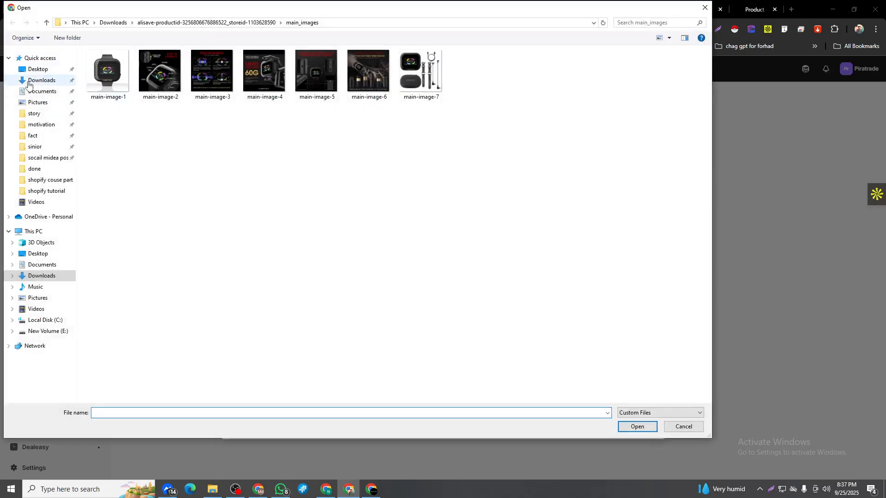
{"action": "double_click", "coordinate": [135, 124]}
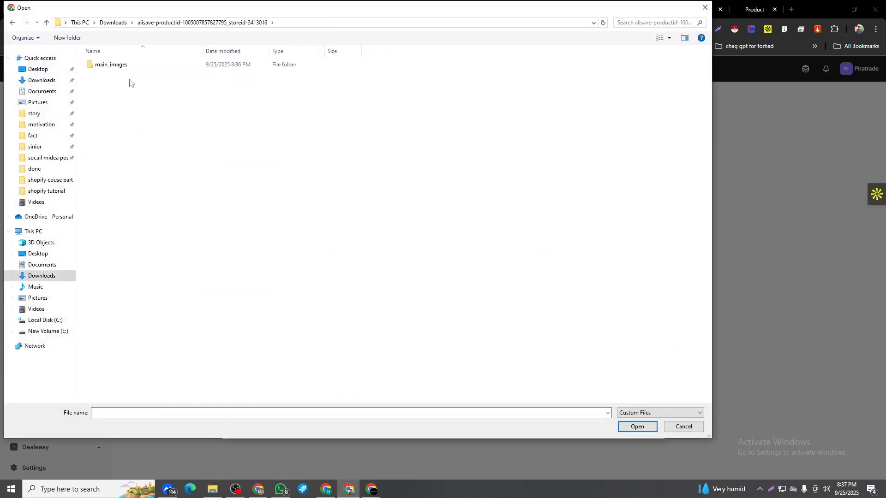
{"action": "double_click", "coordinate": [117, 68]}
{"action": "key", "text": "ctrl+a"}
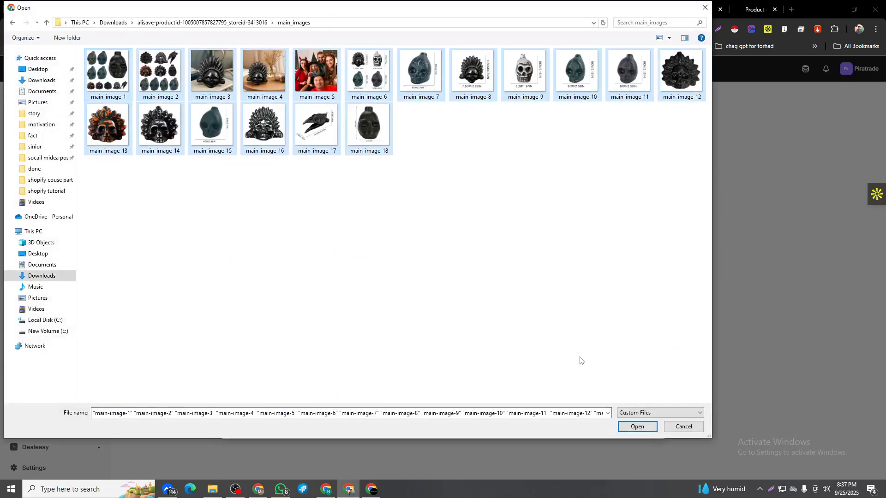
{"action": "left_click", "coordinate": [637, 426]}
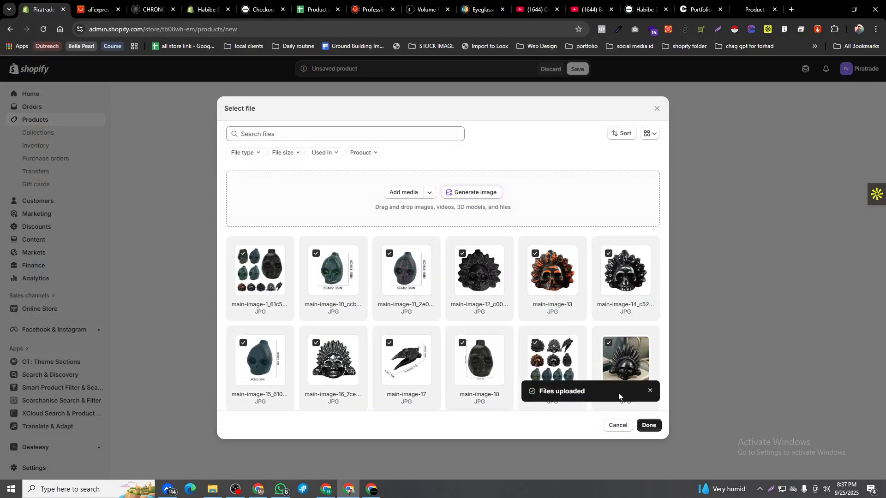
{"action": "left_click", "coordinate": [657, 428]}
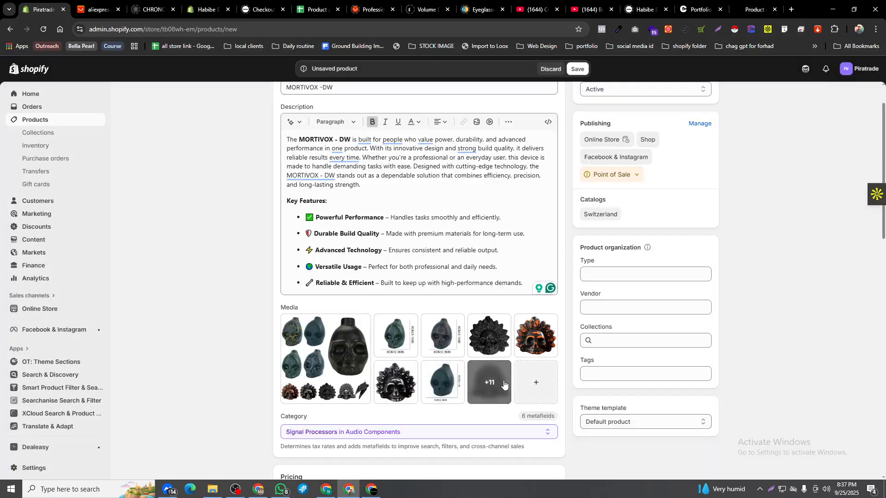
Step: Make the black-and-orange skull whistle the first image in the product's media
{"action": "left_click_drag", "start_coordinate": [396, 336], "coordinate": [325, 358]}
{"action": "left_click_drag", "start_coordinate": [408, 350], "coordinate": [333, 359]}
{"action": "left_click_drag", "start_coordinate": [543, 341], "coordinate": [347, 370]}
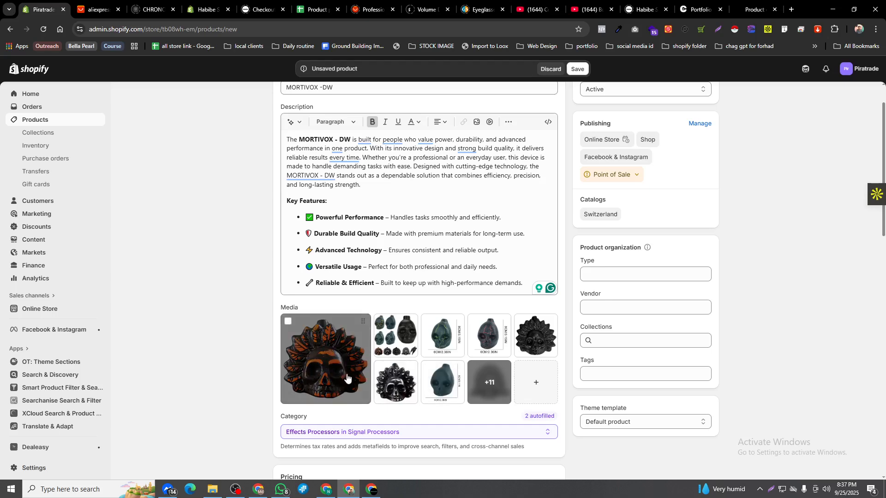
Step: Copy the MORTIVOX -DW selling price from the price sheet and set the Shopify product's price to 19.90
{"action": "scroll", "coordinate": [342, 339], "scroll_direction": "down", "scroll_amount": 5}
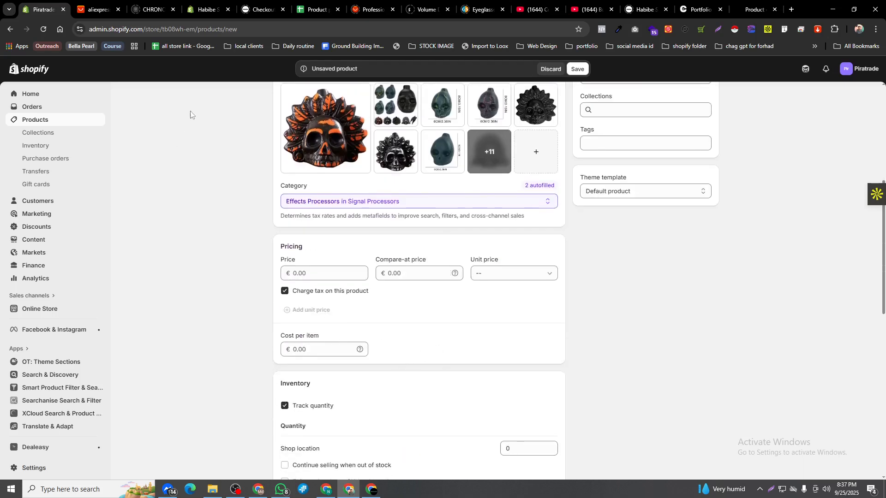
{"action": "left_click", "coordinate": [206, 9]}
{"action": "left_click", "coordinate": [317, 10]}
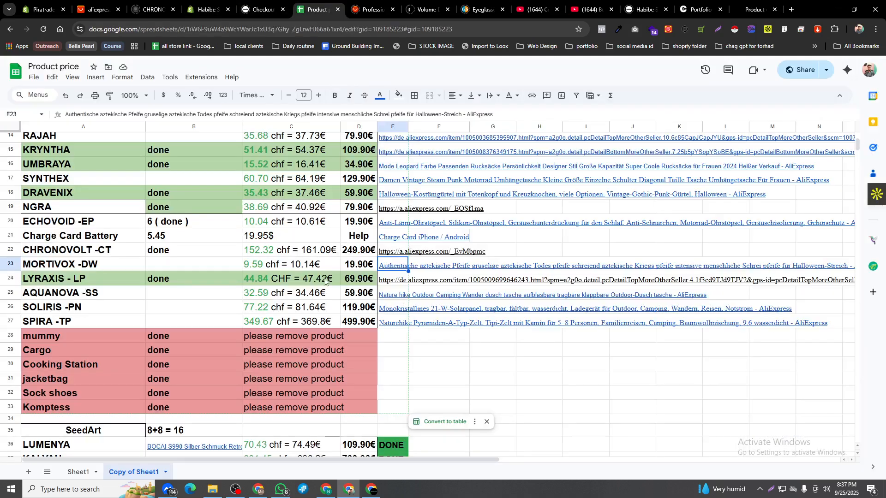
{"action": "left_click", "coordinate": [358, 262]}
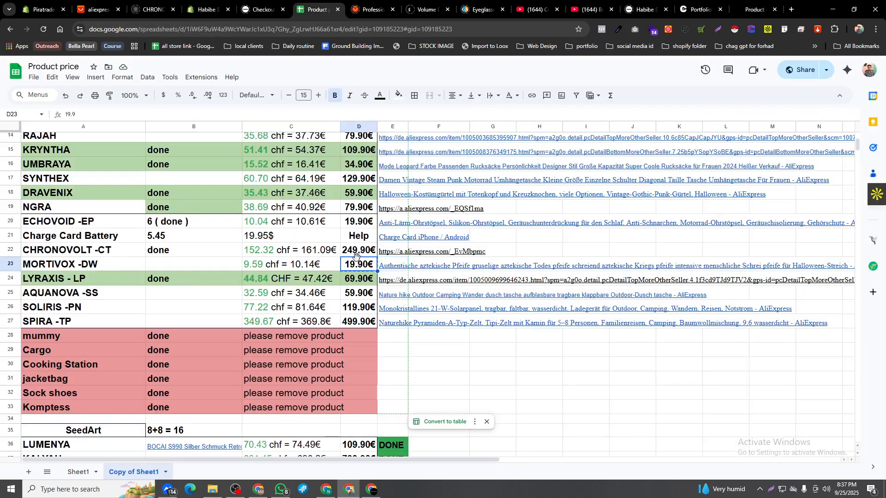
{"action": "double_click", "coordinate": [358, 267]}
{"action": "key", "text": "ctrl+a"}
{"action": "key", "text": "ctrl+c"}
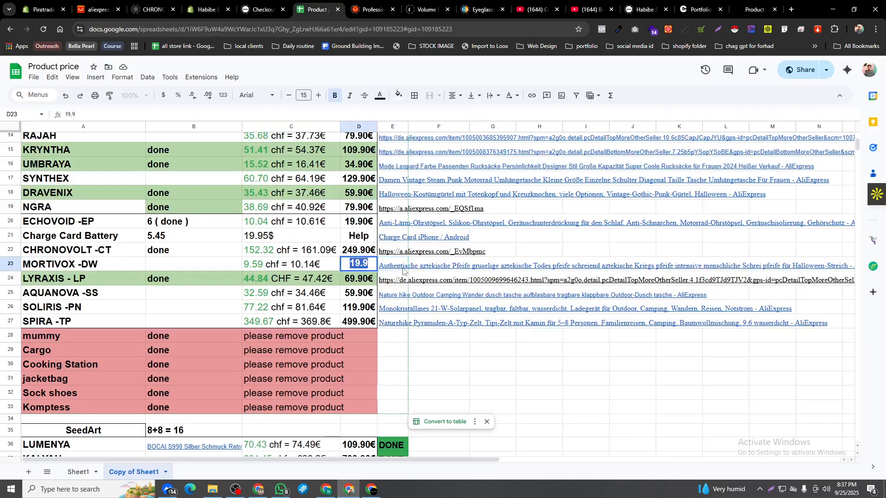
{"action": "left_click", "coordinate": [58, 3]}
{"action": "left_click", "coordinate": [300, 272]}
{"action": "key", "text": "ctrl+v"}
Step: Ask ChatGPT to calculate 2 * 19.9 and copy the result
{"action": "left_click", "coordinate": [743, 9]}
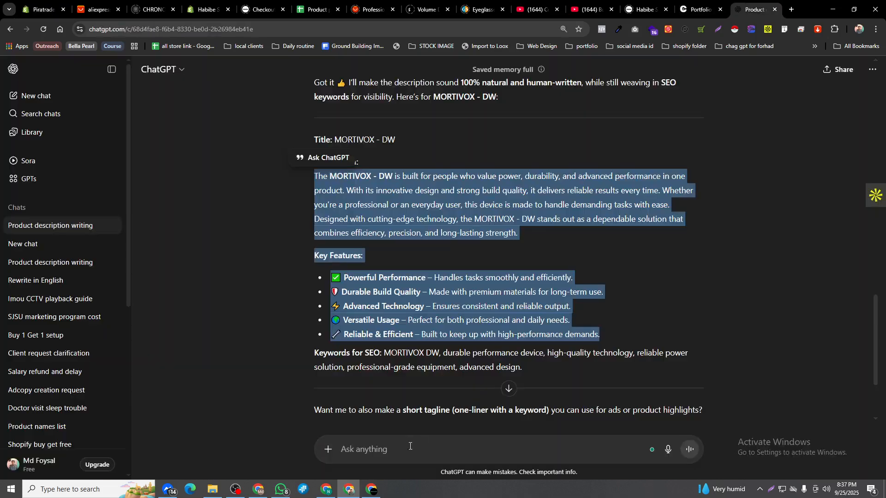
{"action": "left_click", "coordinate": [420, 447]}
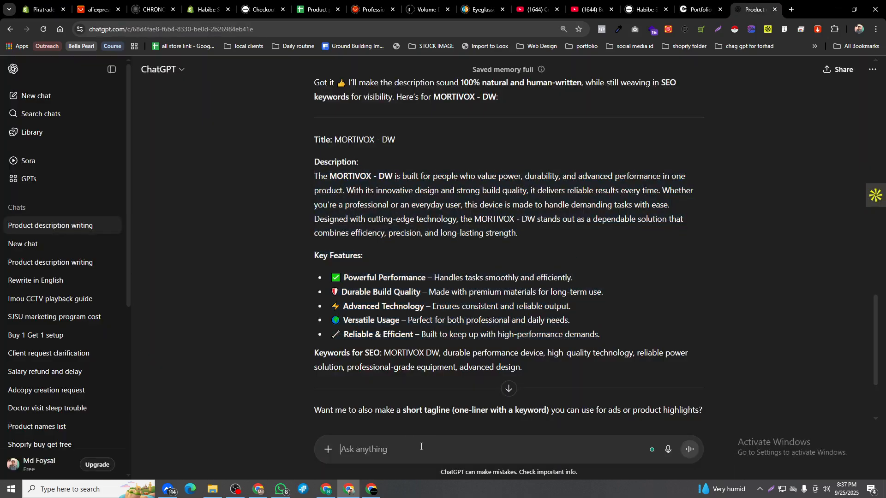
{"action": "type", "text": "xo"}
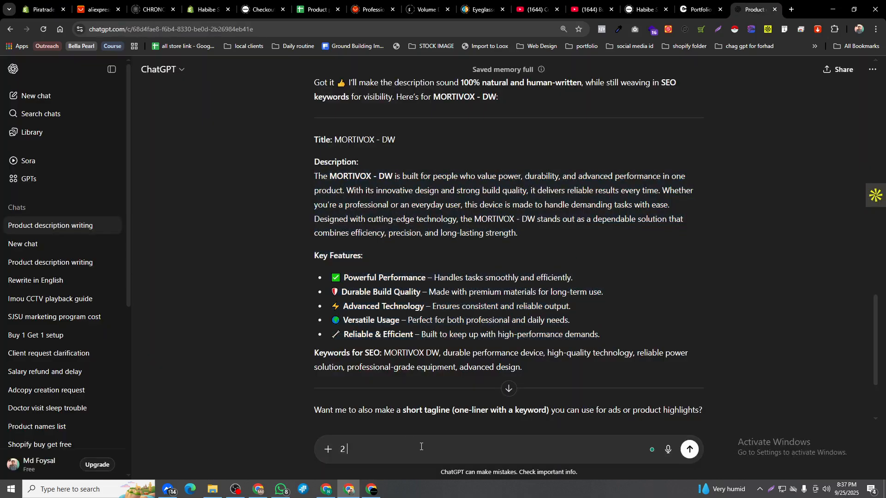
{"action": "key", "text": "ctrl+v"}
{"action": "key", "text": "Return"}
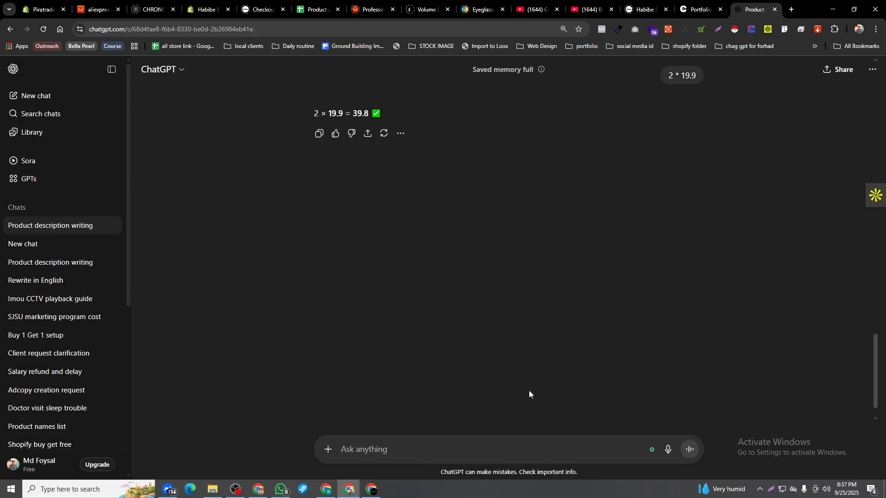
{"action": "key", "text": "ctrl+c"}
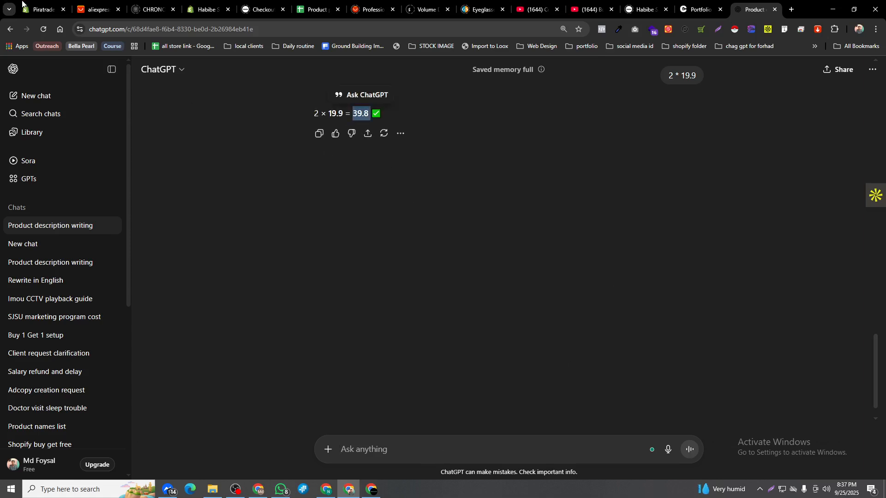
Step: Return to the Shopify product and set its compare-at price to 39.80
{"action": "key", "text": "ctrl+1"}
{"action": "left_click", "coordinate": [423, 273]}
{"action": "key", "text": "ctrl+v"}
{"action": "left_click", "coordinate": [428, 303]}
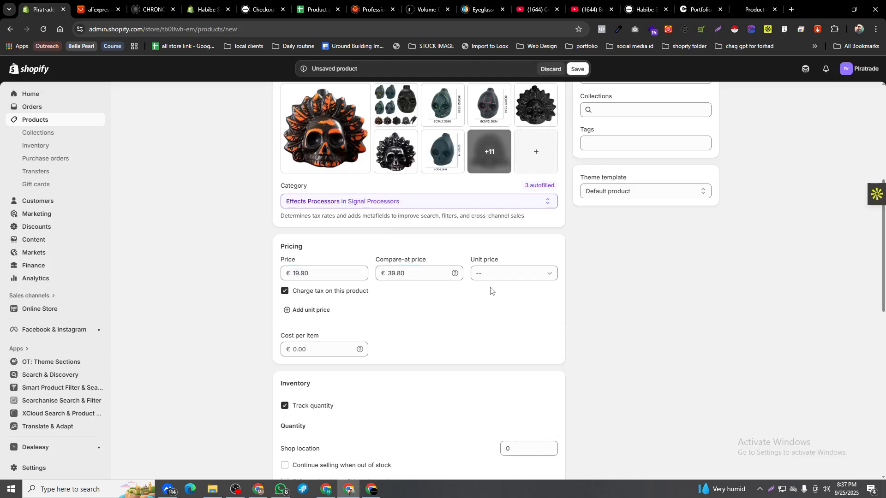
Step: Examine the unit price settings, including the available units for the total amount and base measure
{"action": "left_click", "coordinate": [491, 273]}
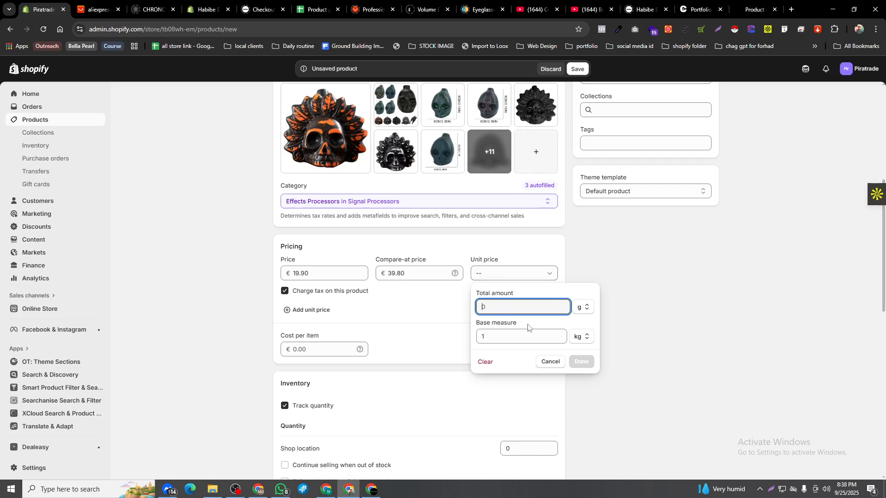
{"action": "left_click_drag", "start_coordinate": [480, 325], "coordinate": [522, 326]}
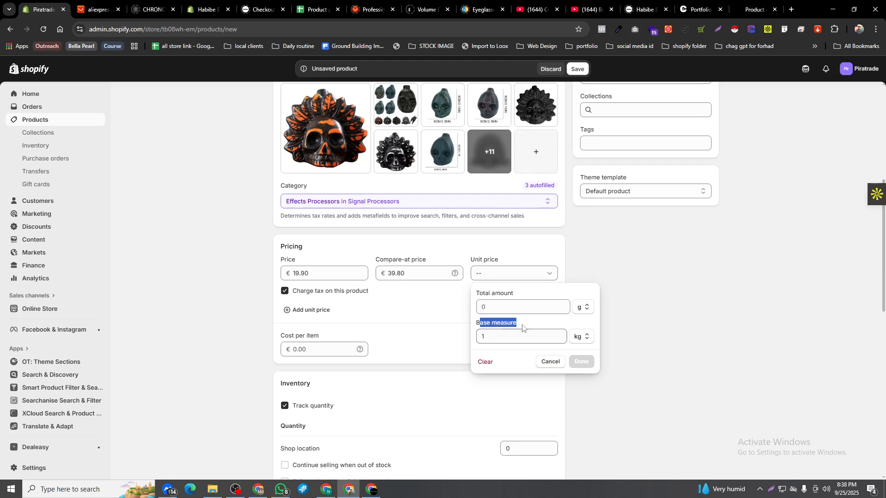
{"action": "left_click", "coordinate": [429, 312]}
{"action": "left_click", "coordinate": [501, 276]}
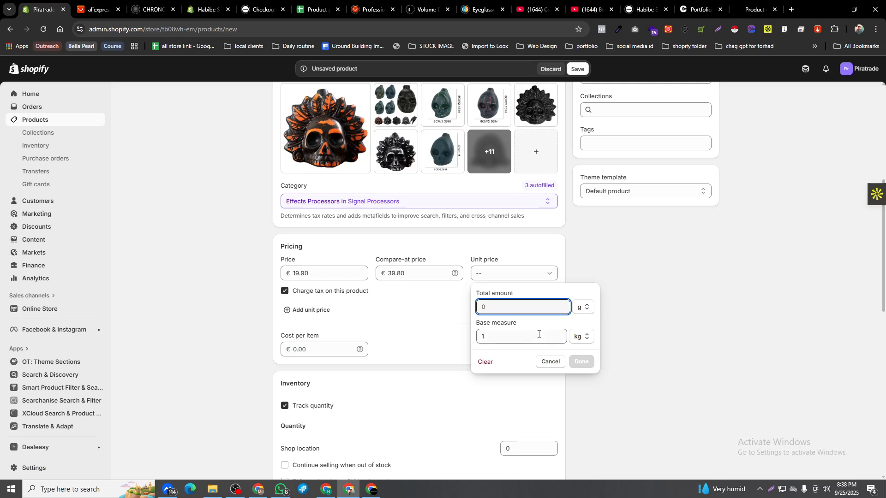
{"action": "left_click", "coordinate": [581, 336]}
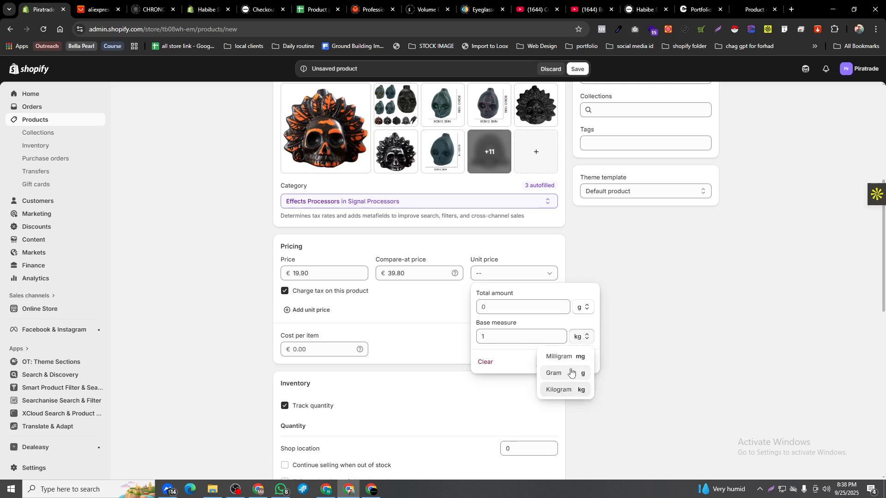
{"action": "left_click", "coordinate": [584, 308]}
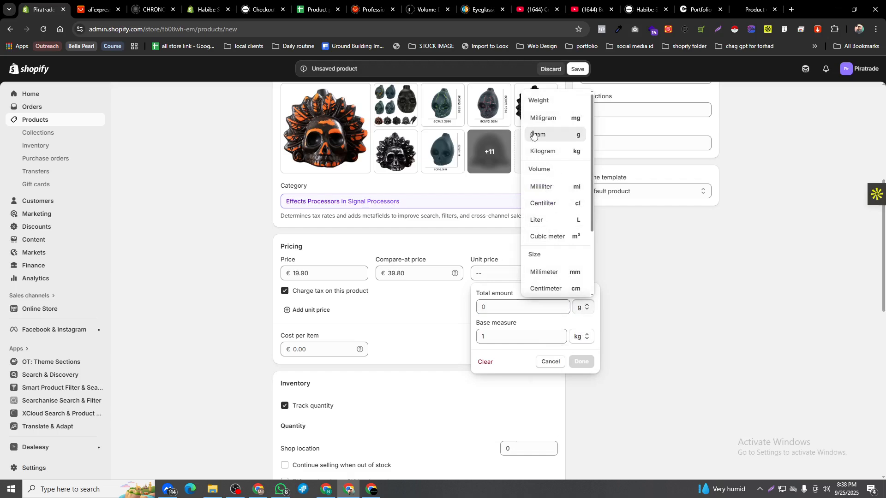
{"action": "left_click", "coordinate": [499, 220]}
{"action": "left_click", "coordinate": [476, 272]}
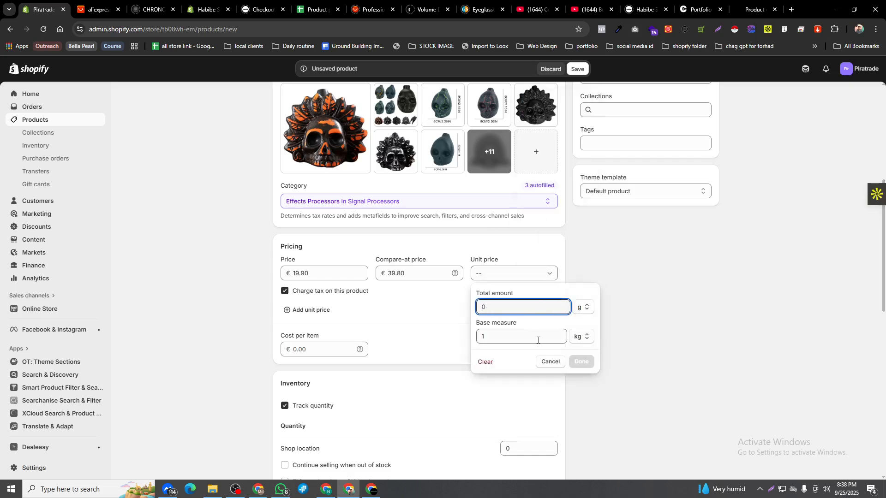
{"action": "left_click", "coordinate": [441, 326]}
Step: Set the Shop location quantity to 55 and allow selling to continue when out of stock
{"action": "scroll", "coordinate": [416, 332], "scroll_direction": "down", "scroll_amount": 4}
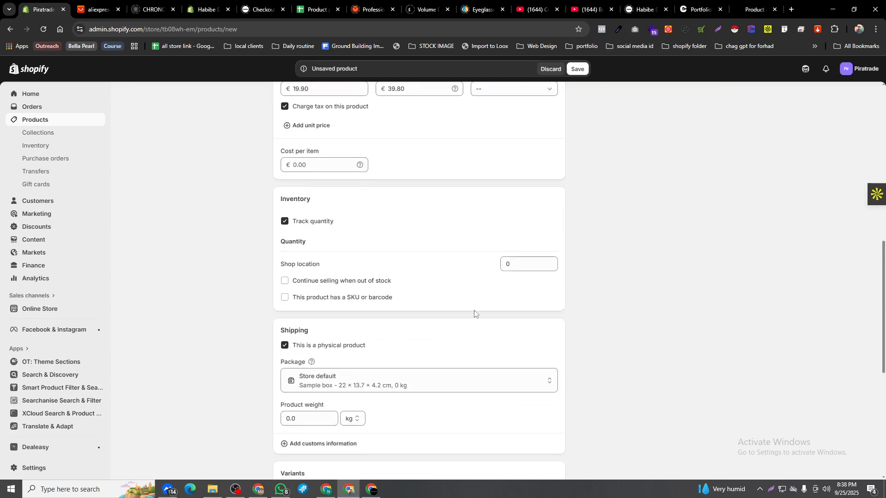
{"action": "left_click", "coordinate": [506, 280]}
{"action": "left_click", "coordinate": [512, 266]}
{"action": "type", "text": "55"}
{"action": "left_click", "coordinate": [559, 287]}
{"action": "scroll", "coordinate": [559, 286], "scroll_direction": "down", "scroll_amount": 4}
Step: Start a new variant option for the product and switch to the AliExpress whistle listing in the other Chrome profile
{"action": "left_click", "coordinate": [307, 325]}
{"action": "left_click", "coordinate": [322, 306]}
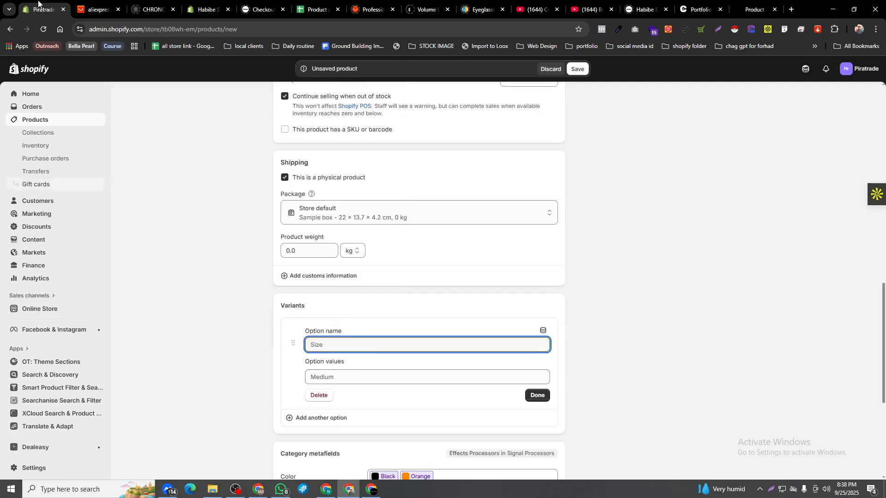
{"action": "left_click", "coordinate": [98, 4]}
{"action": "key", "text": "ctrl+w"}
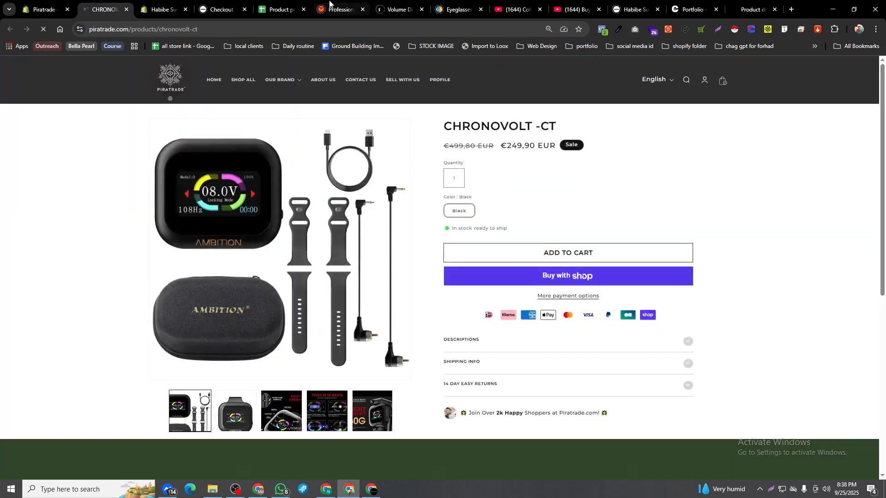
{"action": "left_click", "coordinate": [337, 9]}
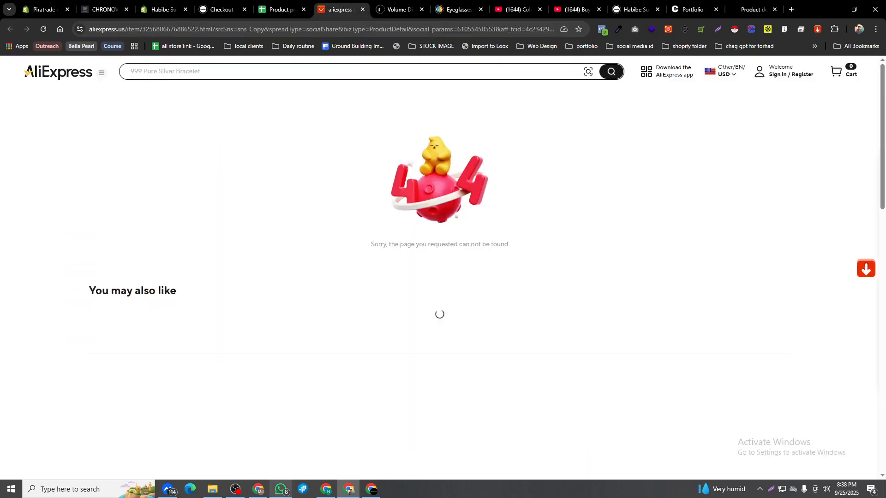
{"action": "left_click", "coordinate": [260, 491]}
Step: Examine the whistle listing's color variants to check each one's name, image and availability
{"action": "left_click_drag", "start_coordinate": [346, 260], "coordinate": [330, 259]}
{"action": "left_click", "coordinate": [377, 285]}
{"action": "left_click", "coordinate": [443, 285]}
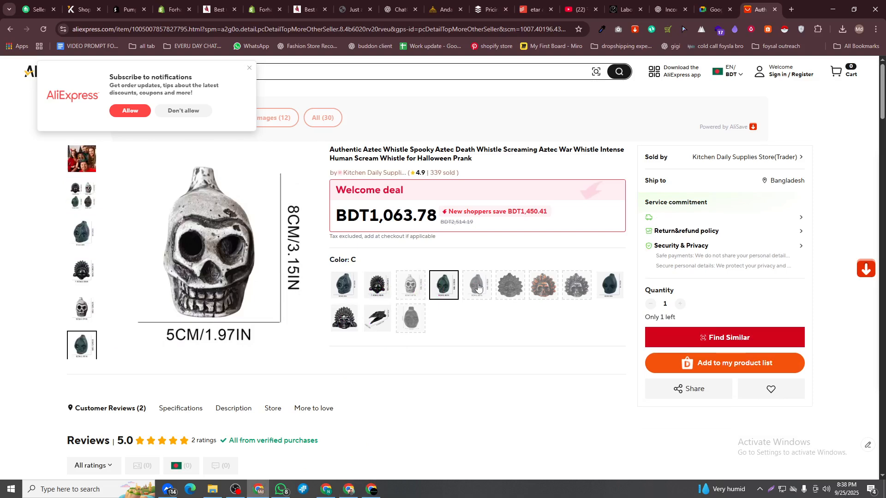
{"action": "left_click", "coordinate": [477, 285]}
{"action": "left_click", "coordinate": [576, 284]}
{"action": "left_click", "coordinate": [610, 284]}
{"action": "left_click", "coordinate": [408, 330]}
{"action": "left_click", "coordinate": [377, 318]}
{"action": "left_click", "coordinate": [345, 318]}
{"action": "left_click", "coordinate": [408, 317]}
{"action": "left_click", "coordinate": [377, 318]}
{"action": "left_click", "coordinate": [377, 285]}
{"action": "left_click", "coordinate": [456, 285]}
{"action": "left_click", "coordinate": [476, 285]}
{"action": "left_click", "coordinate": [543, 284]}
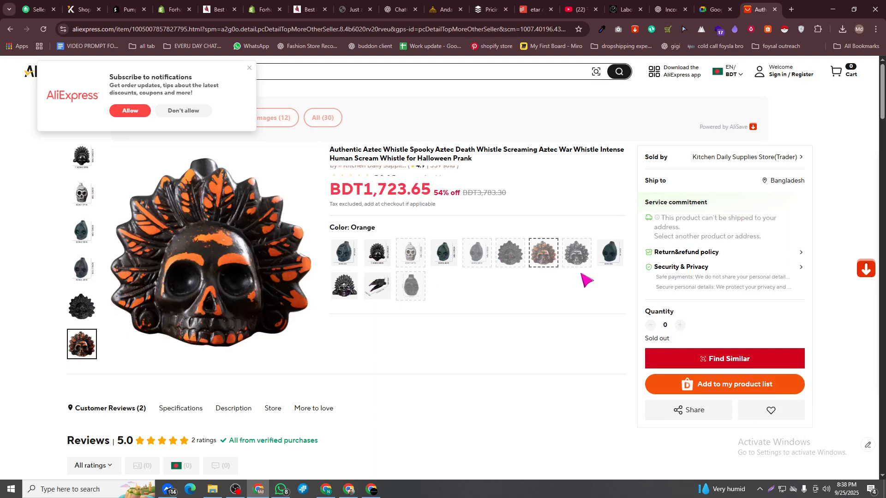
{"action": "left_click", "coordinate": [584, 254]}
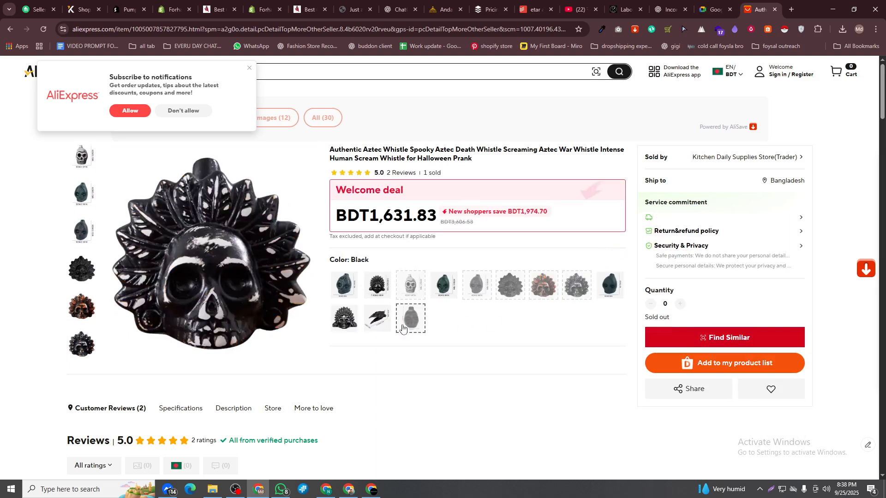
{"action": "left_click", "coordinate": [377, 317]}
{"action": "left_click", "coordinate": [344, 317]}
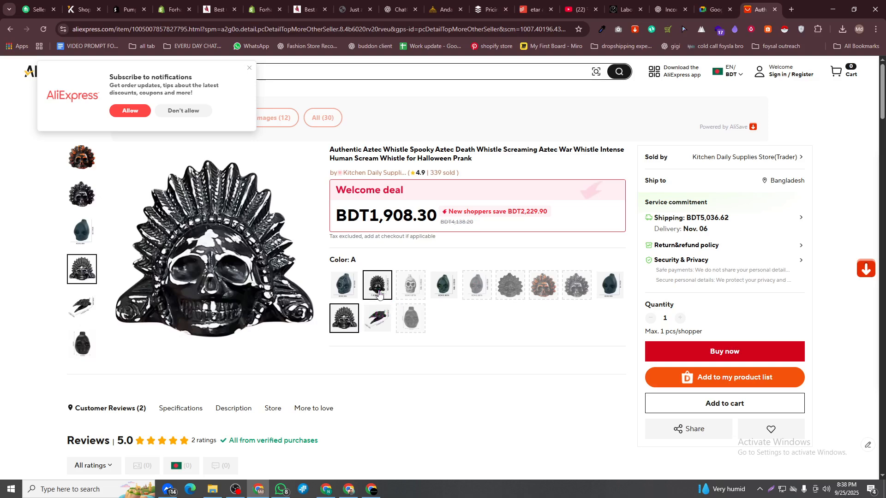
{"action": "left_click", "coordinate": [353, 290]}
{"action": "left_click", "coordinate": [408, 284]}
{"action": "left_click", "coordinate": [443, 285]}
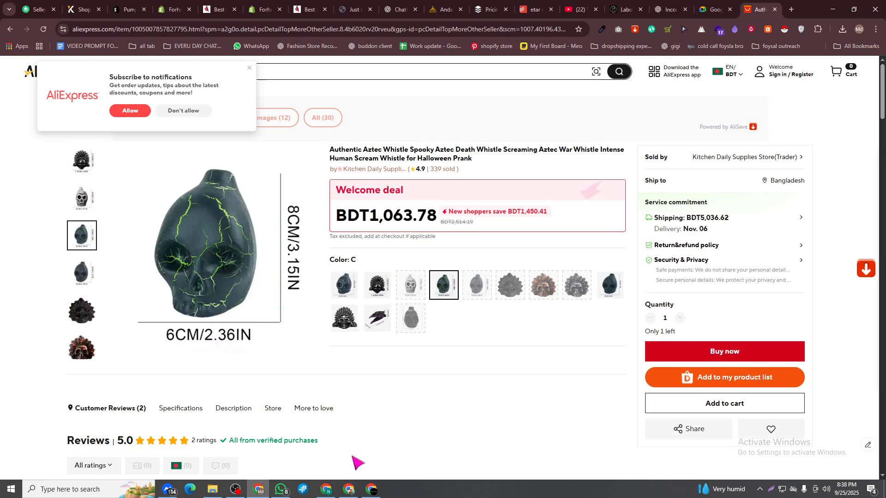
Step: Return to the unsaved Shopify product in the other Chrome profile and name the variant option Color
{"action": "left_click", "coordinate": [348, 491]}
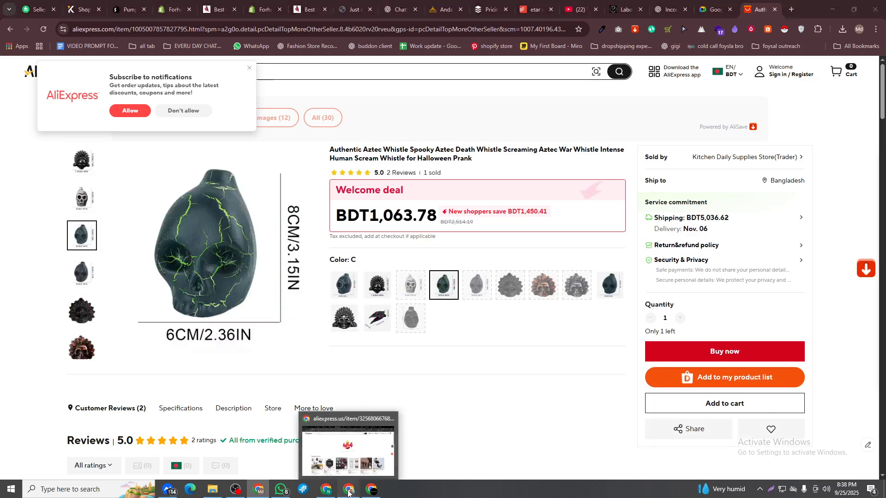
{"action": "left_click", "coordinate": [52, 5]}
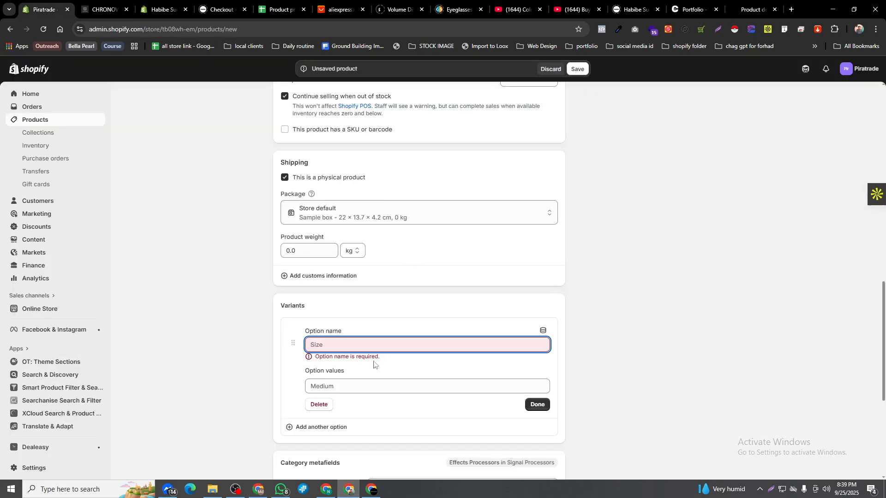
{"action": "type", "text": "Color"}
Step: Add the values A, B, C, D, E, F, G and H to the Color option
{"action": "left_click", "coordinate": [338, 376]}
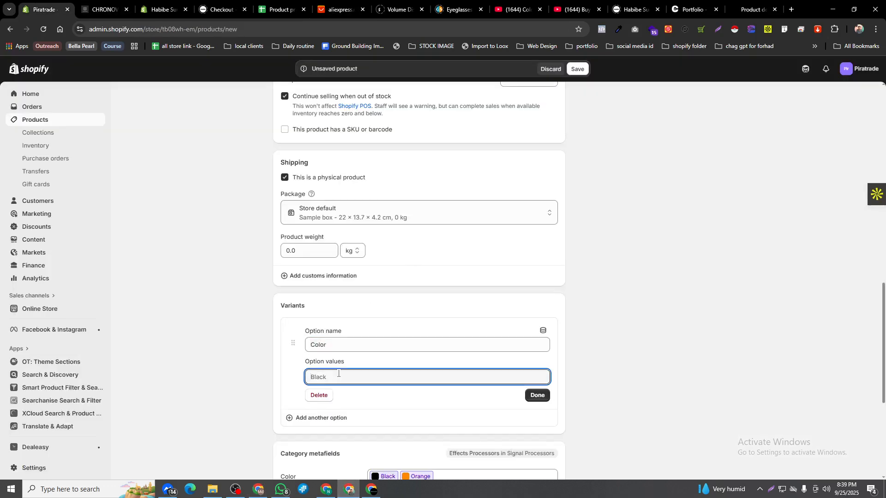
{"action": "type", "text": "A"}
{"action": "key", "text": "Return"}
{"action": "type", "text": "B"}
{"action": "key", "text": "Return"}
{"action": "type", "text": "C"}
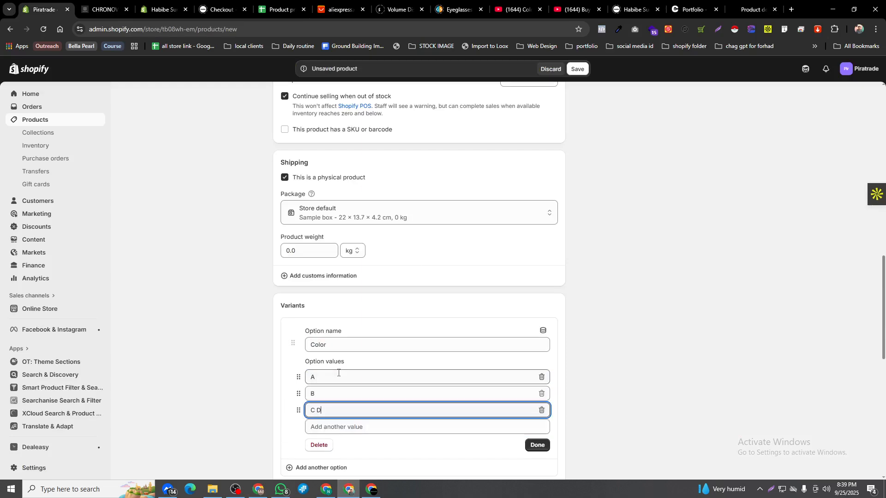
{"action": "key", "text": "Return"}
{"action": "type", "text": "D"}
{"action": "key", "text": "Return"}
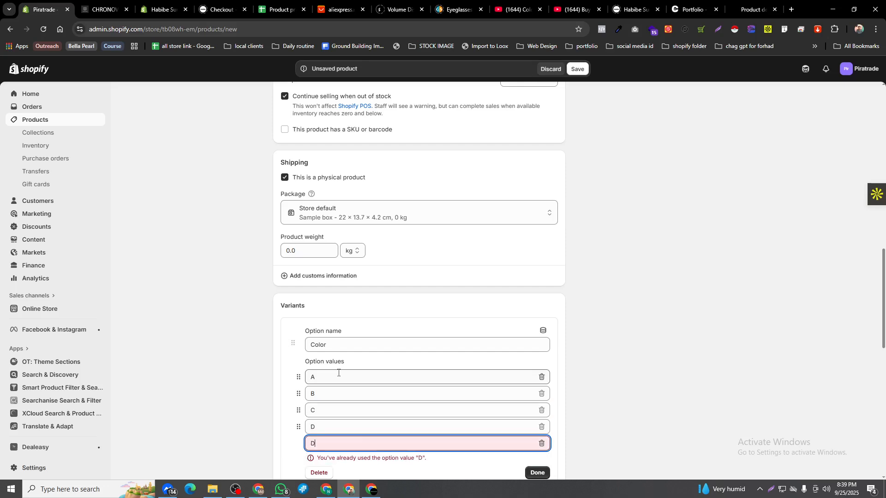
{"action": "type", "text": "E"}
{"action": "key", "text": "Return"}
{"action": "type", "text": "F"}
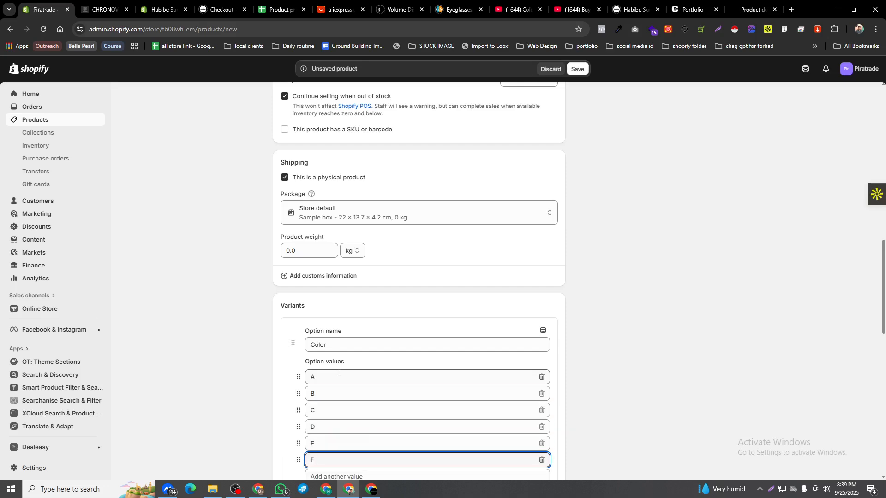
{"action": "key", "text": "Return"}
{"action": "type", "text": "G"}
{"action": "key", "text": "Return"}
{"action": "scroll", "coordinate": [338, 372], "scroll_direction": "down", "scroll_amount": 4}
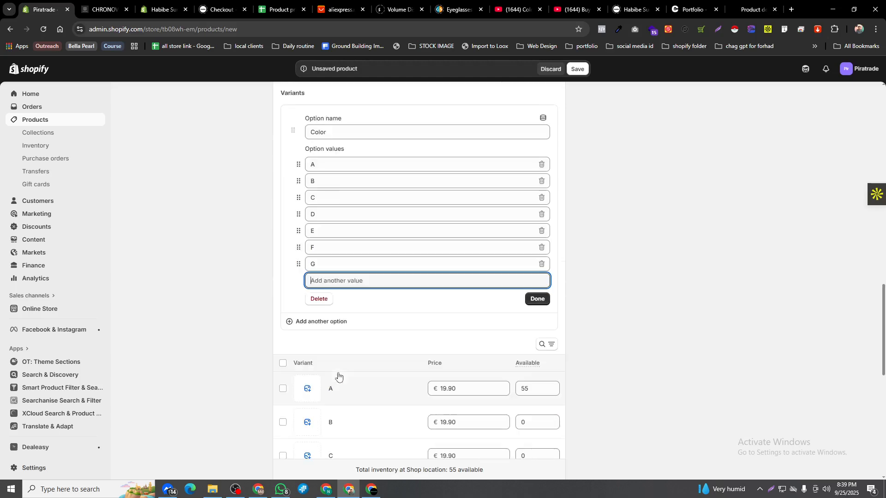
{"action": "type", "text": "H"}
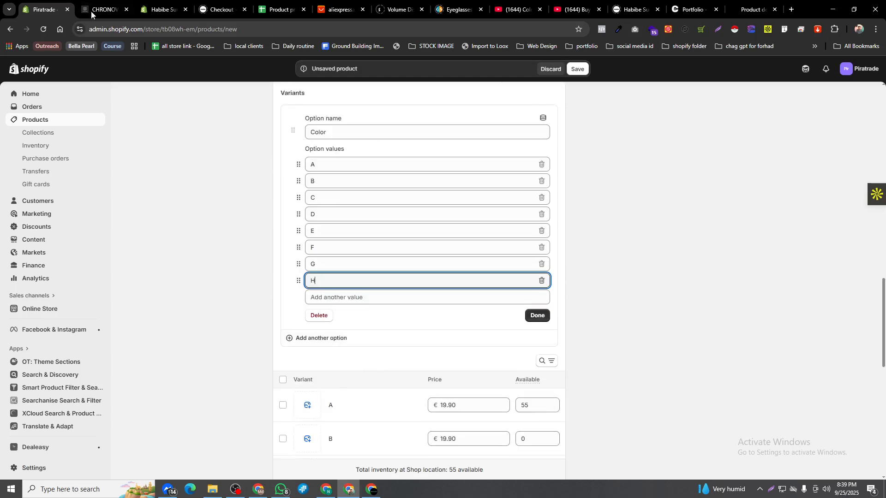
Step: Check the remaining color names in the AliExpress listing and add K, L and M to the Shopify Color option
{"action": "left_click", "coordinate": [258, 492]}
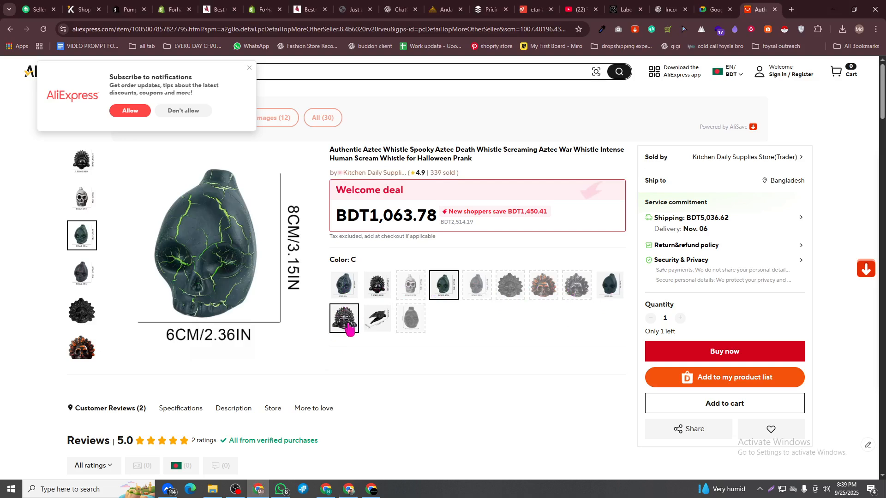
{"action": "left_click", "coordinate": [374, 494]}
{"action": "left_click", "coordinate": [341, 297]}
{"action": "type", "text": "K"}
{"action": "key", "text": "Return"}
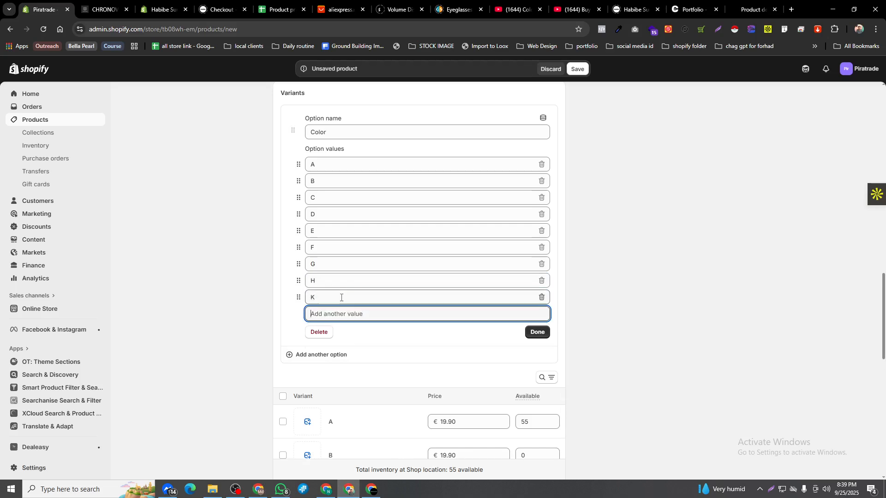
{"action": "key", "text": "Return"}
{"action": "type", "text": "M"}
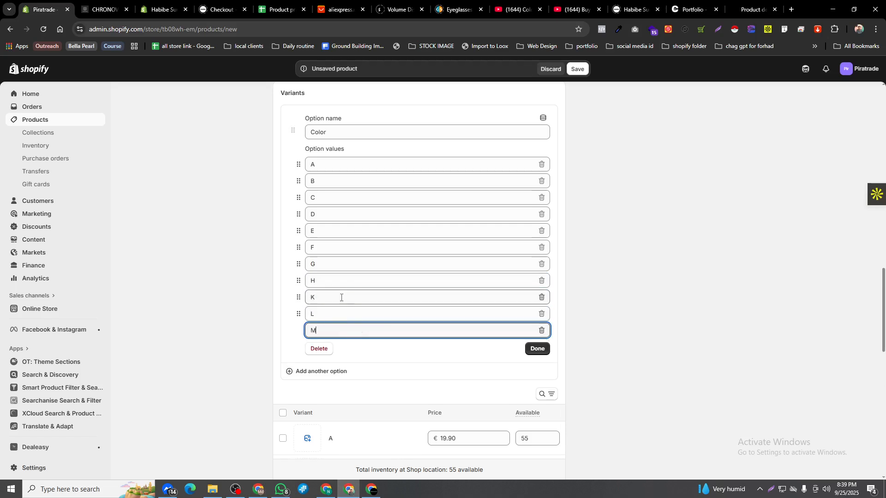
{"action": "key", "text": "Return"}
Step: Remove the duplicate L entry, add N as the last Color value and finish editing the option
{"action": "type", "text": "L"}
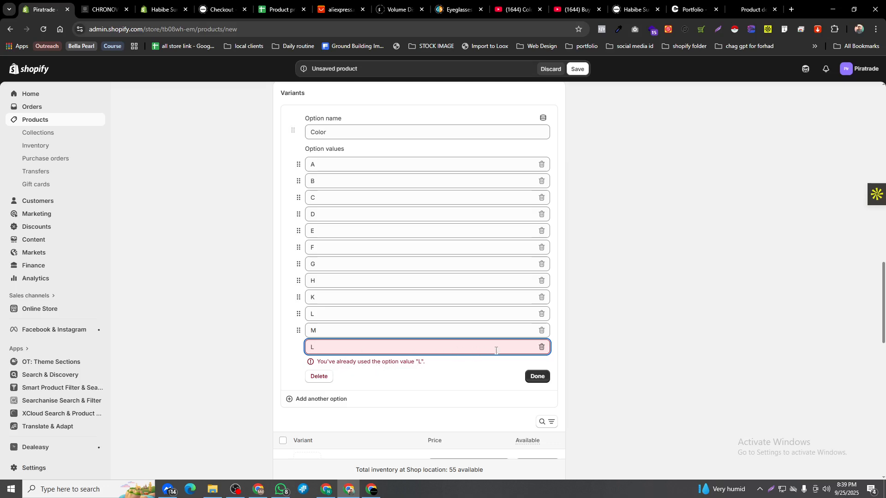
{"action": "left_click", "coordinate": [541, 346]}
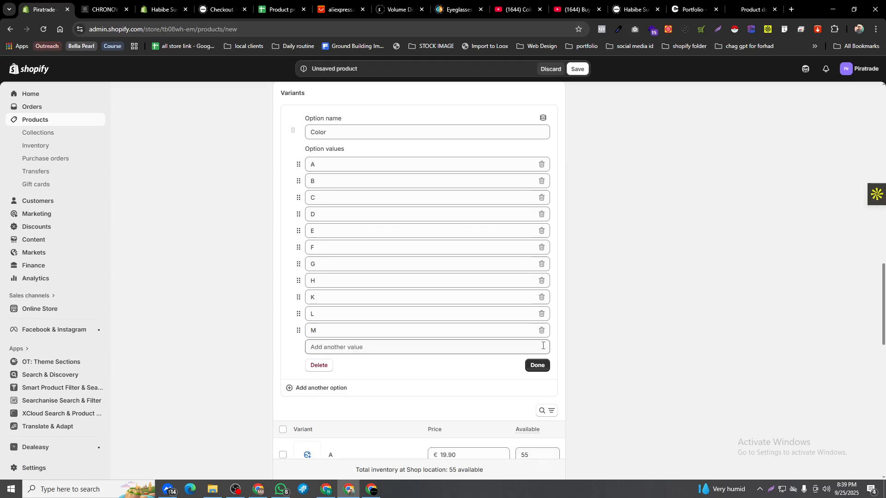
{"action": "left_click", "coordinate": [370, 346]}
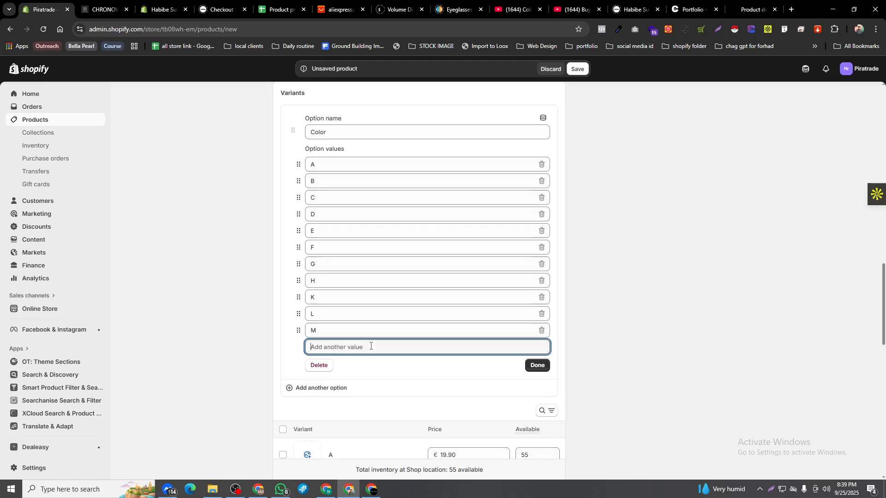
{"action": "type", "text": "N"}
{"action": "left_click", "coordinate": [536, 382]}
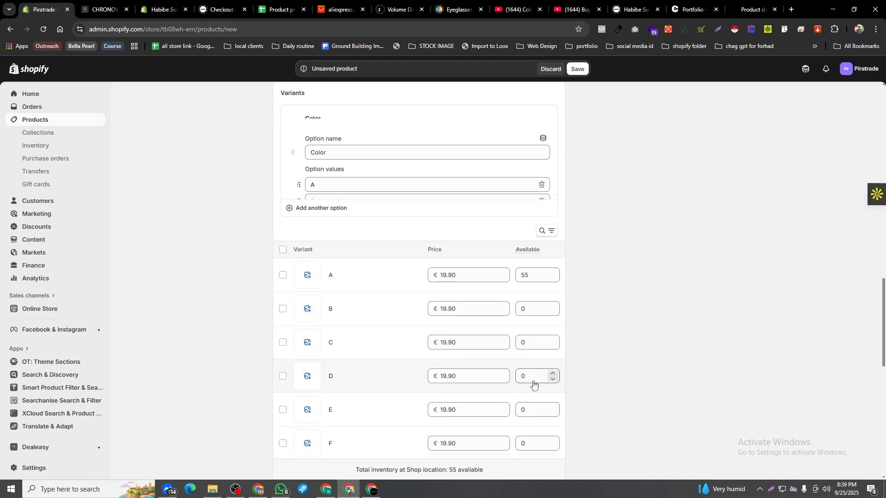
Step: Assign main-image-2, the overview of all whistle designs, as the image of variant A
{"action": "left_click", "coordinate": [306, 221]}
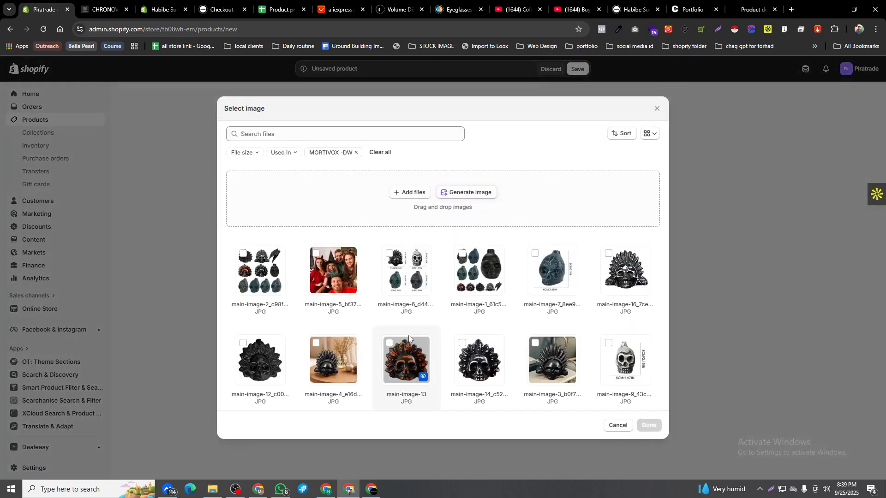
{"action": "scroll", "coordinate": [549, 350], "scroll_direction": "down", "scroll_amount": 2}
{"action": "scroll", "coordinate": [459, 336], "scroll_direction": "up", "scroll_amount": 2}
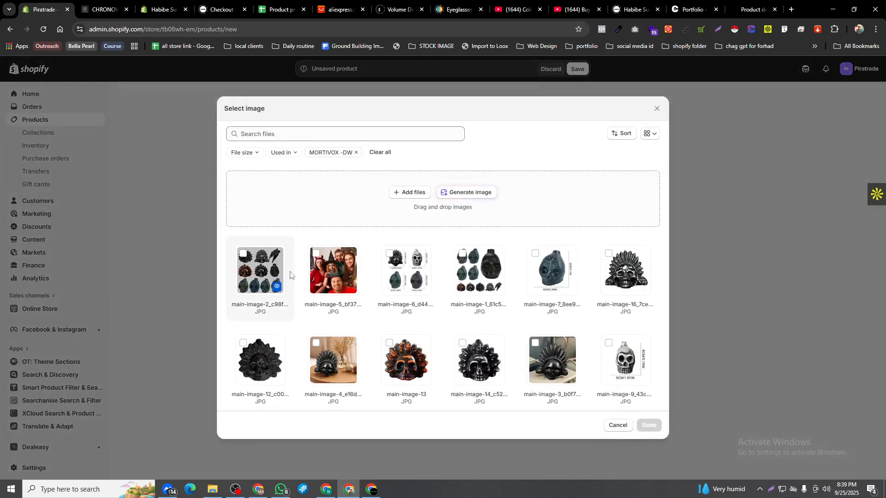
{"action": "left_click", "coordinate": [406, 272]}
{"action": "left_click", "coordinate": [277, 283]}
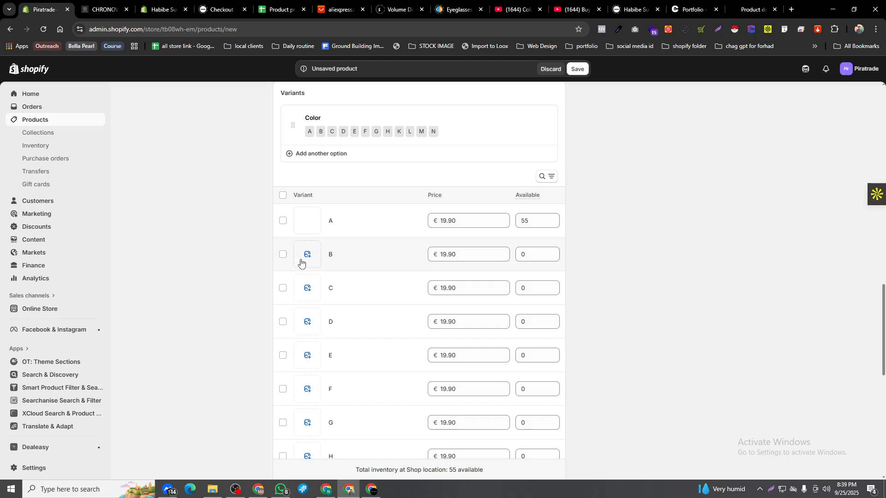
Step: Assign main-image-6, the picture with four whistles, as the image of variant B
{"action": "left_click", "coordinate": [305, 255]}
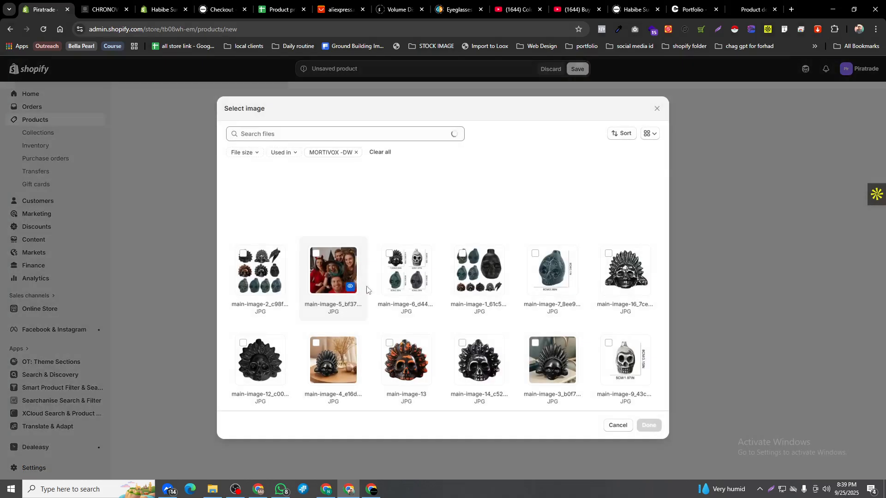
{"action": "left_click", "coordinate": [336, 255]}
{"action": "left_click", "coordinate": [318, 253]}
{"action": "left_click", "coordinate": [395, 267]}
{"action": "left_click", "coordinate": [649, 424]}
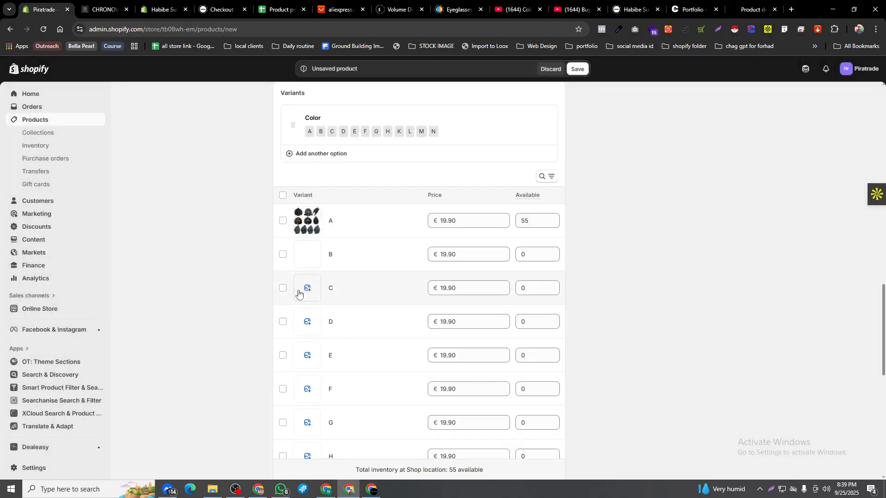
Step: Assign main-image-1 as the image of variant C and main-image-7, the blue skull, to variant D
{"action": "left_click", "coordinate": [315, 296]}
{"action": "left_click", "coordinate": [478, 272]}
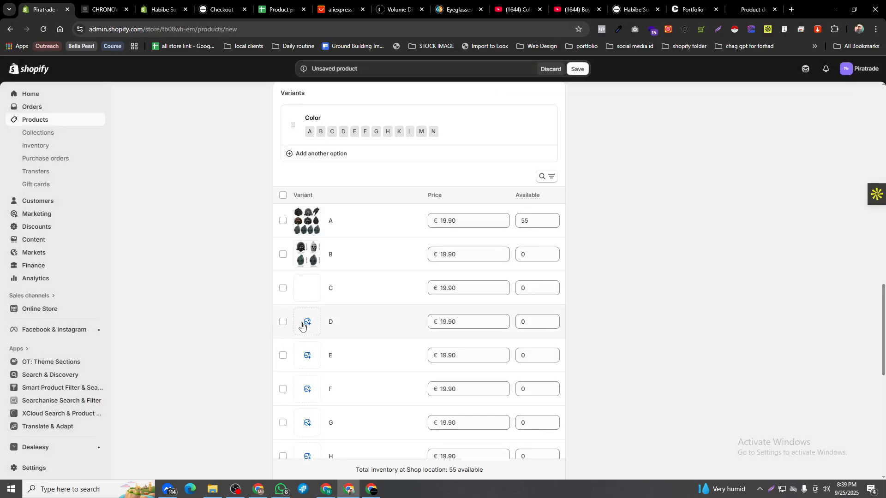
{"action": "left_click", "coordinate": [302, 326]}
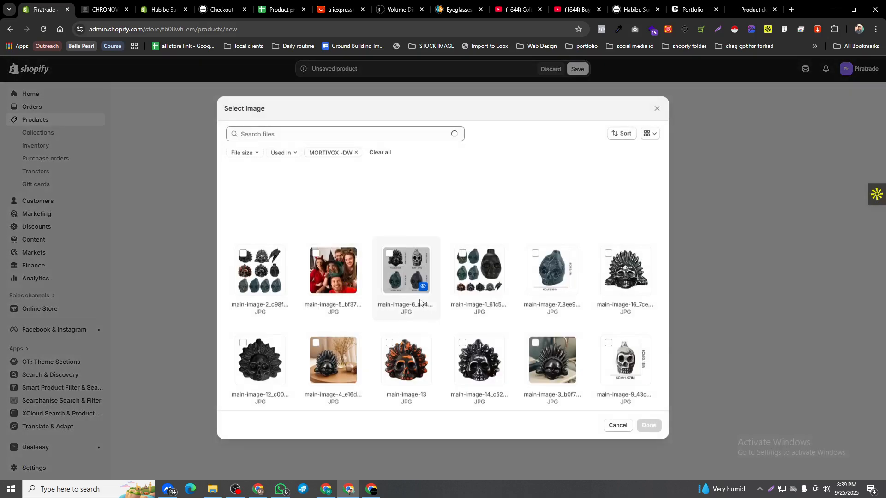
{"action": "left_click", "coordinate": [535, 277]}
{"action": "left_click", "coordinate": [646, 426]}
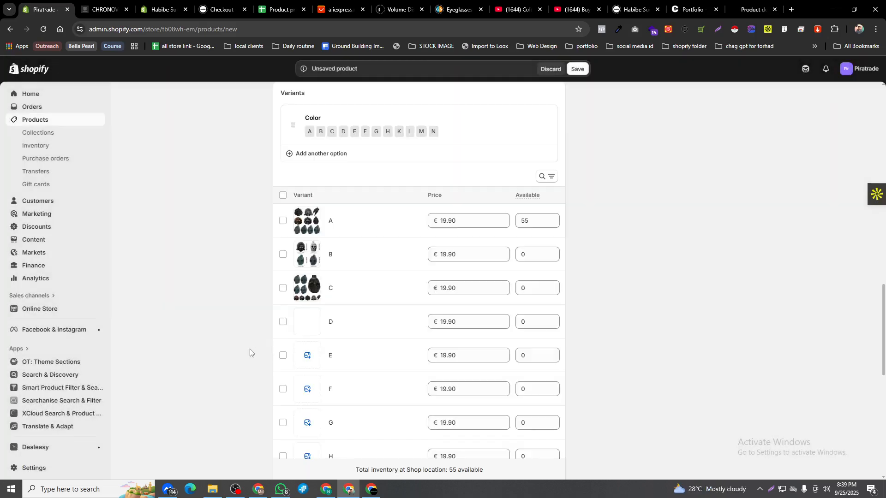
Step: Assign main-image-16 as the image of variant E and main-image-12 to variant F
{"action": "left_click", "coordinate": [306, 354]}
{"action": "left_click", "coordinate": [625, 271]}
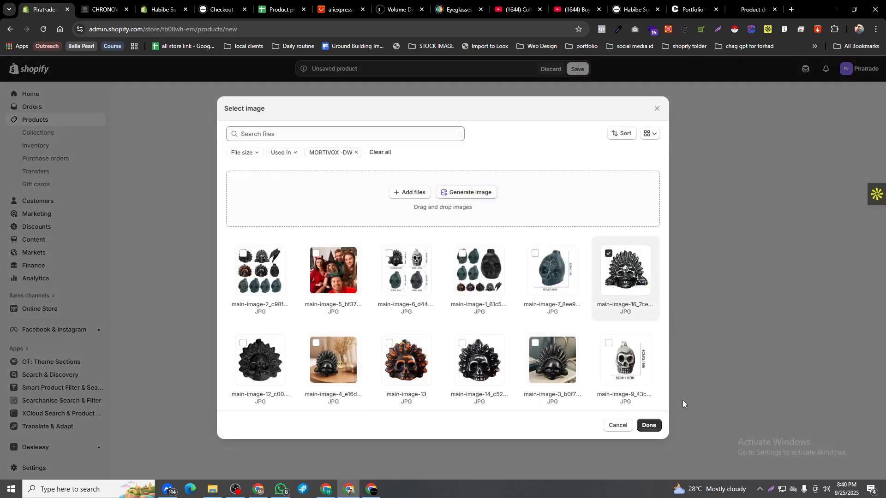
{"action": "left_click", "coordinate": [645, 430]}
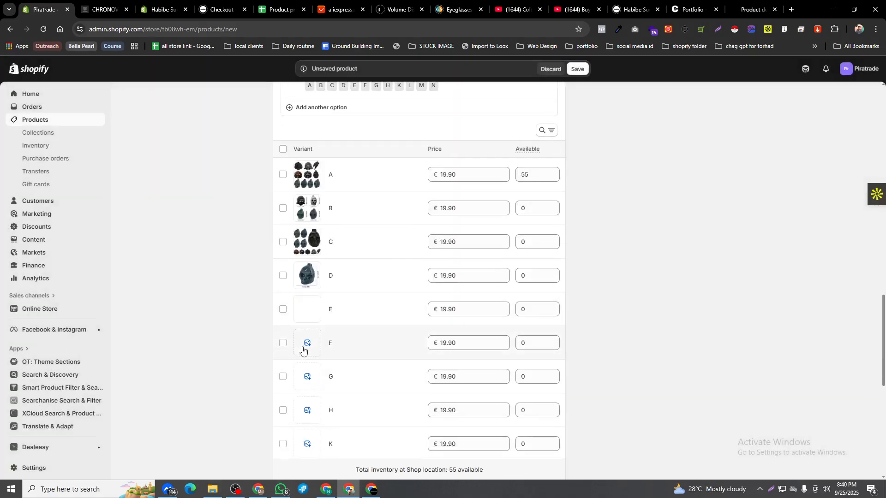
{"action": "left_click", "coordinate": [304, 347]}
{"action": "left_click", "coordinate": [260, 361]}
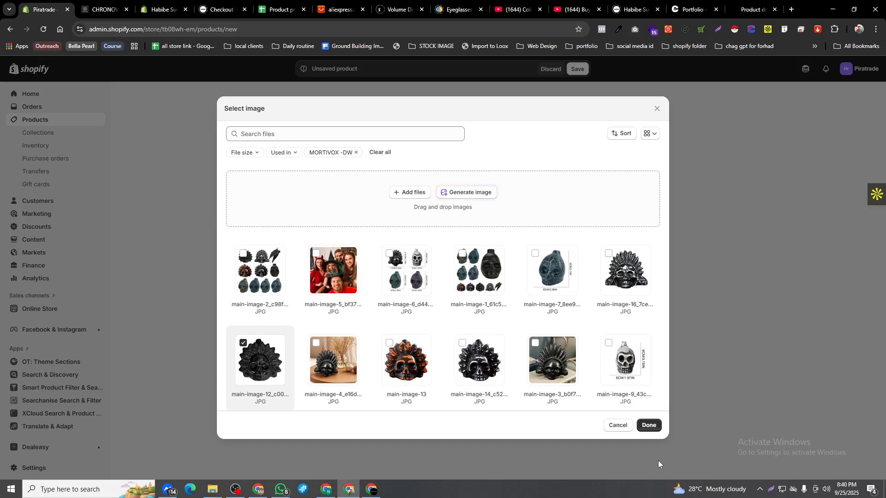
{"action": "left_click", "coordinate": [648, 425]}
Step: Assign main-image-4, the whistle standing on a table, as the image of variant G
{"action": "left_click", "coordinate": [306, 378]}
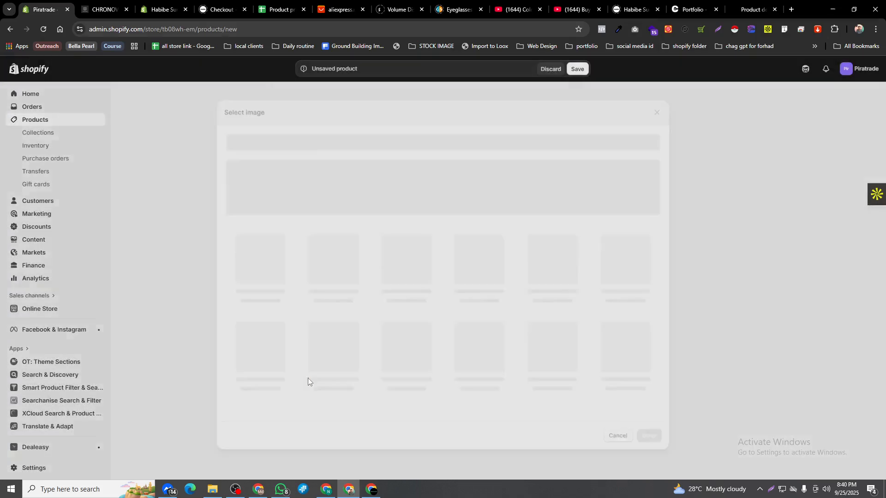
{"action": "left_click", "coordinate": [337, 365]}
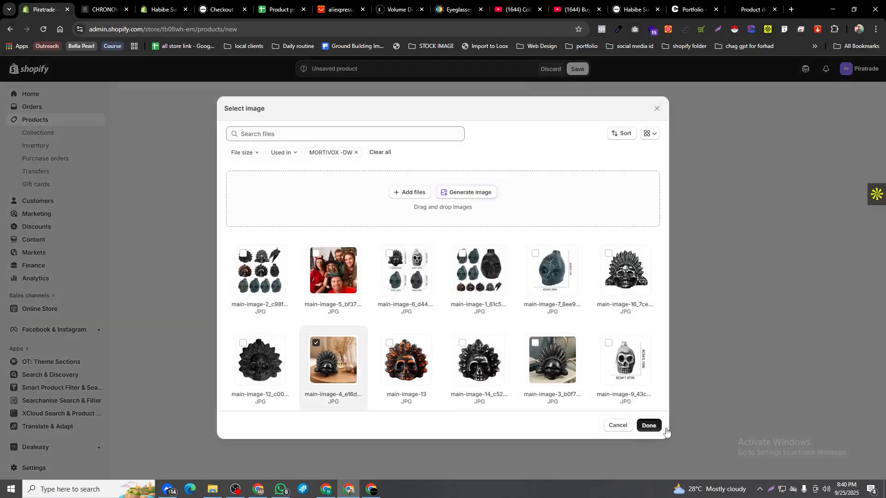
{"action": "left_click", "coordinate": [661, 428]}
{"action": "left_click", "coordinate": [297, 414]}
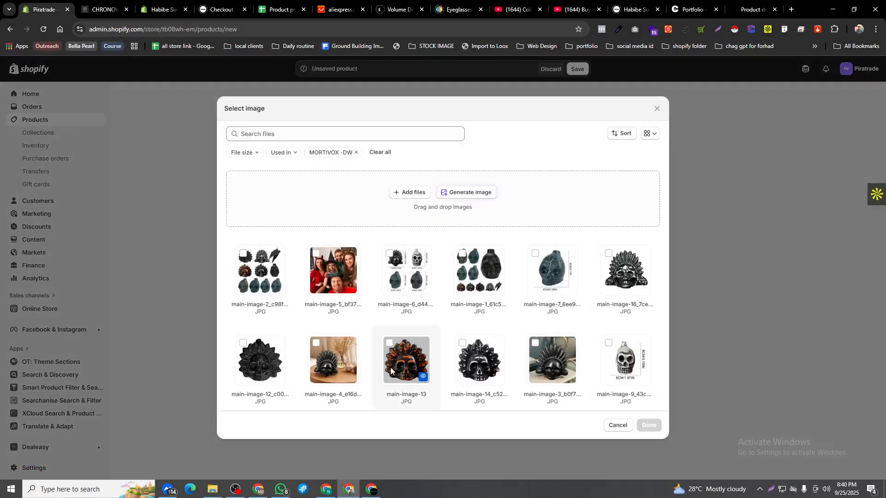
{"action": "left_click", "coordinate": [391, 369]}
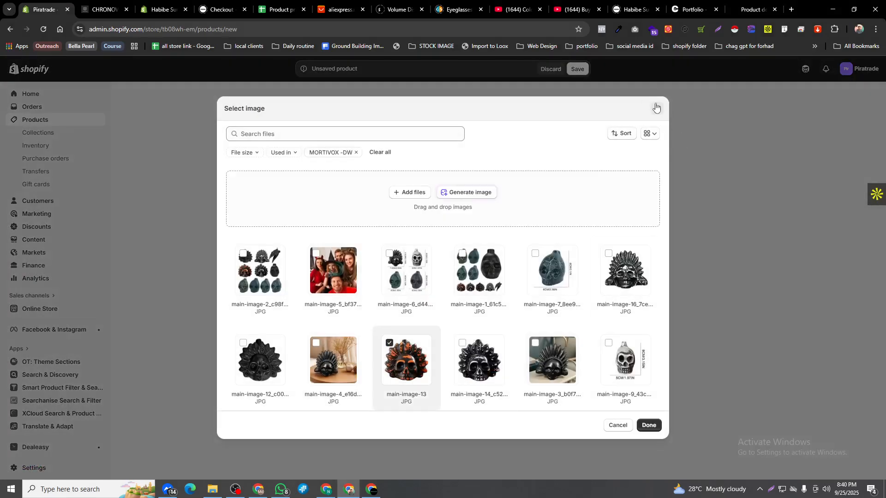
{"action": "left_click", "coordinate": [655, 107]}
Step: Assign main-image-13, the orange and black whistle, to variant H and main-image-14 to variant K
{"action": "left_click", "coordinate": [302, 411]}
{"action": "left_click", "coordinate": [401, 360]}
{"action": "left_click", "coordinate": [649, 424]}
{"action": "scroll", "coordinate": [325, 357], "scroll_direction": "down", "scroll_amount": 4}
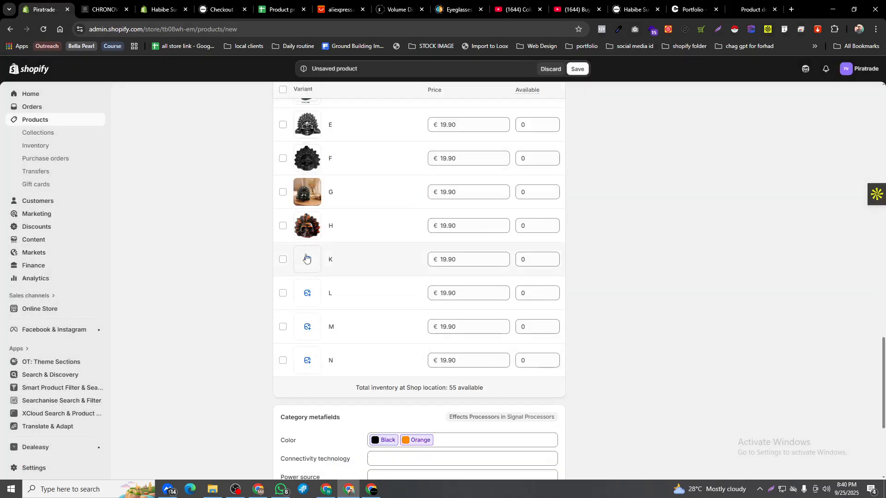
{"action": "left_click", "coordinate": [303, 264]}
{"action": "left_click", "coordinate": [478, 361]}
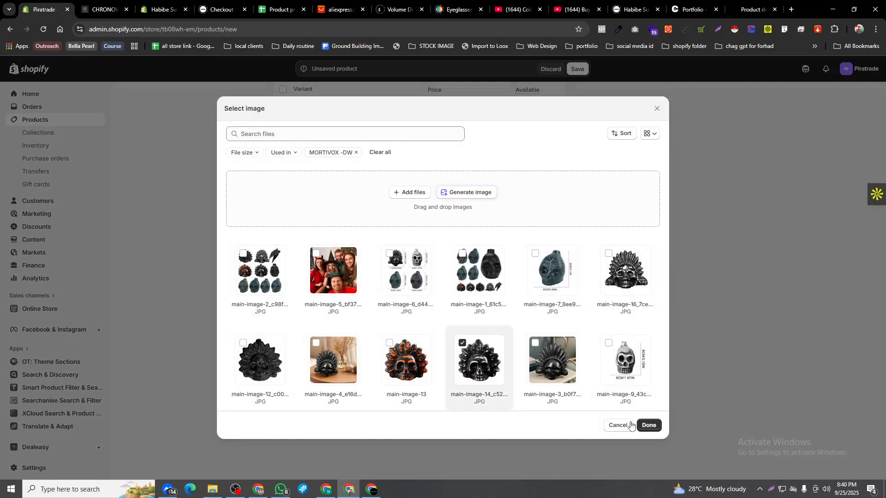
{"action": "left_click", "coordinate": [647, 425]}
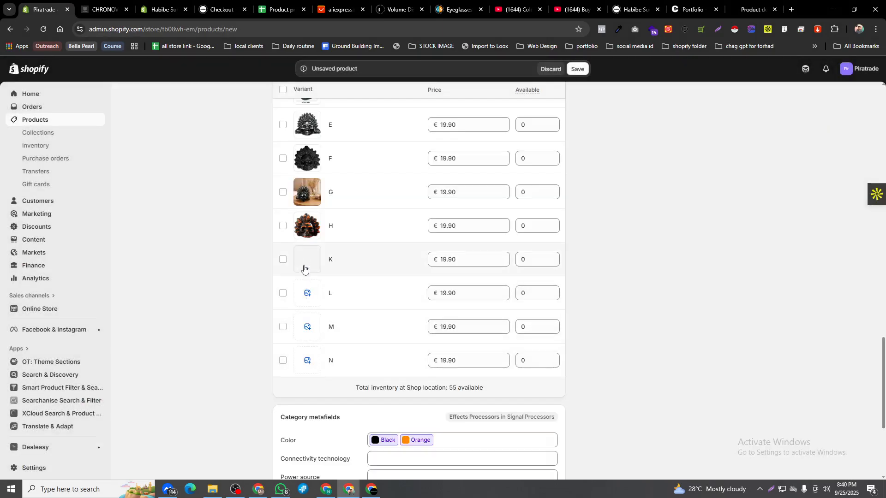
Step: Assign main-image-9, the white skull, as the image of variant L and main-image-11 to variant M
{"action": "left_click", "coordinate": [306, 293]}
{"action": "left_click", "coordinate": [648, 425]}
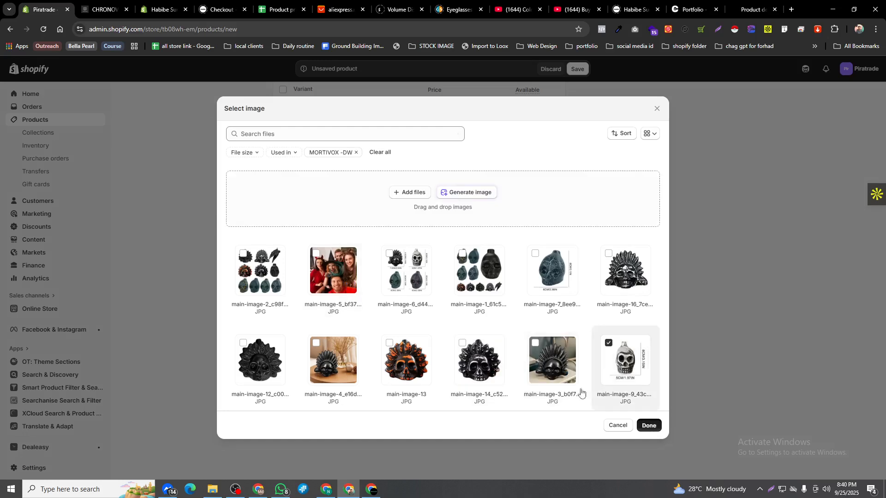
{"action": "left_click", "coordinate": [310, 323]}
{"action": "scroll", "coordinate": [470, 341], "scroll_direction": "down", "scroll_amount": 2}
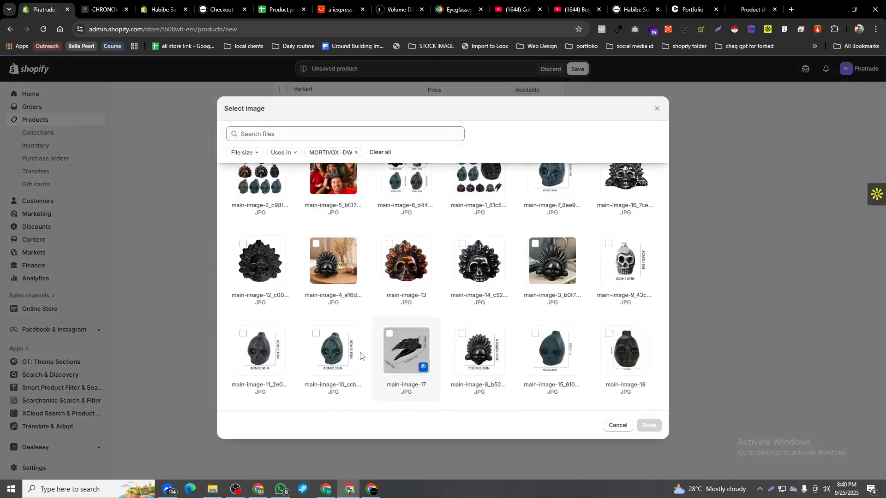
{"action": "left_click", "coordinate": [256, 349]}
{"action": "left_click", "coordinate": [648, 425]}
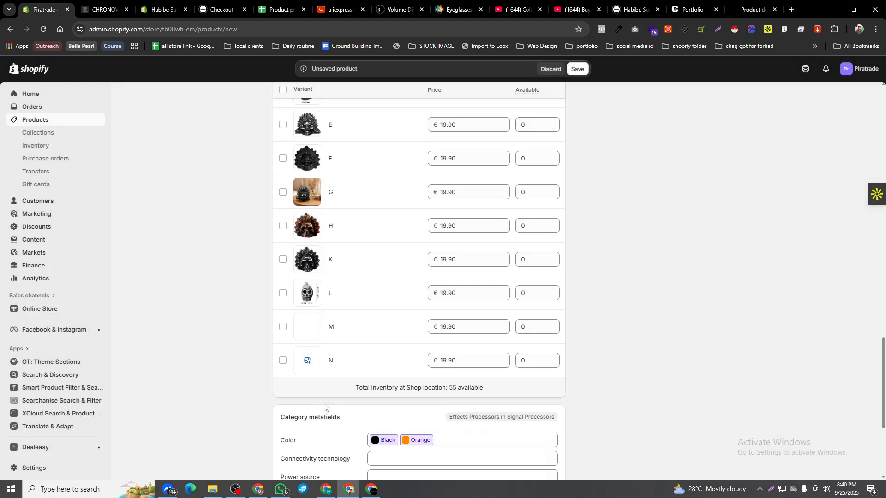
Step: Assign main-image-10, the green skull, as the image of variant N
{"action": "left_click", "coordinate": [307, 359]}
{"action": "scroll", "coordinate": [465, 374], "scroll_direction": "down", "scroll_amount": 1}
{"action": "left_click", "coordinate": [332, 351]}
{"action": "left_click", "coordinate": [648, 424]}
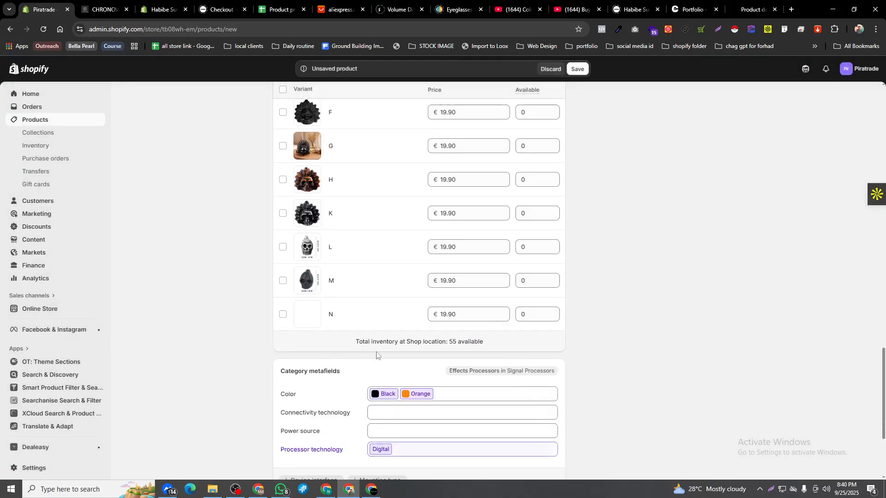
Step: Set the available quantity of variants B and C to 55
{"action": "scroll", "coordinate": [390, 387], "scroll_direction": "up", "scroll_amount": 3}
{"action": "scroll", "coordinate": [389, 386], "scroll_direction": "up", "scroll_amount": 10}
{"action": "scroll", "coordinate": [391, 391], "scroll_direction": "down", "scroll_amount": 15}
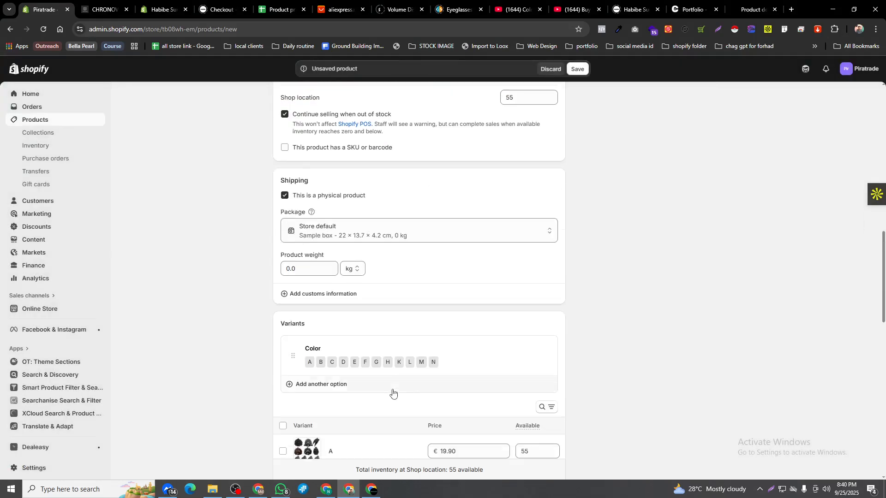
{"action": "scroll", "coordinate": [387, 400], "scroll_direction": "down", "scroll_amount": 4}
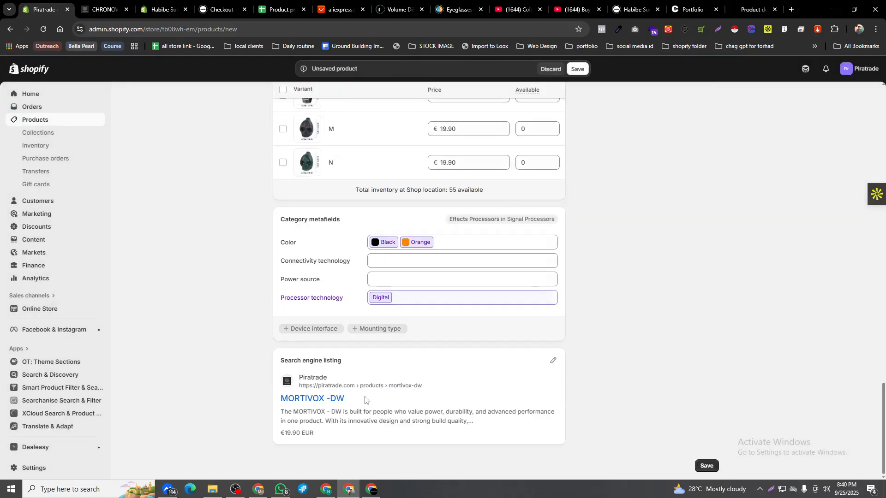
{"action": "scroll", "coordinate": [365, 401], "scroll_direction": "up", "scroll_amount": 20}
{"action": "scroll", "coordinate": [431, 415], "scroll_direction": "down", "scroll_amount": 12}
{"action": "left_click", "coordinate": [535, 253]}
{"action": "left_click", "coordinate": [535, 287]}
{"action": "type", "text": "55"}
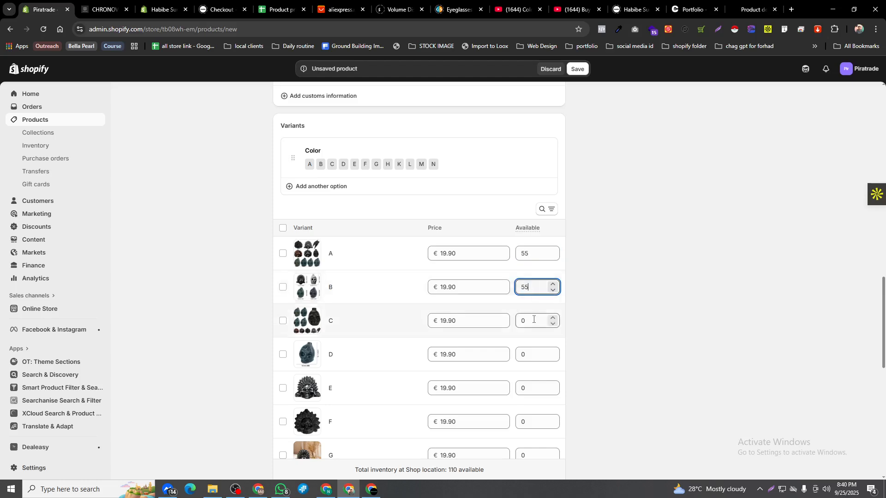
{"action": "left_click", "coordinate": [533, 319]}
{"action": "type", "text": "55"}
Step: Set the available quantity of variants D, E and F to 55
{"action": "left_click", "coordinate": [536, 355]}
{"action": "type", "text": "55"}
{"action": "left_click", "coordinate": [535, 388]}
{"action": "type", "text": "55"}
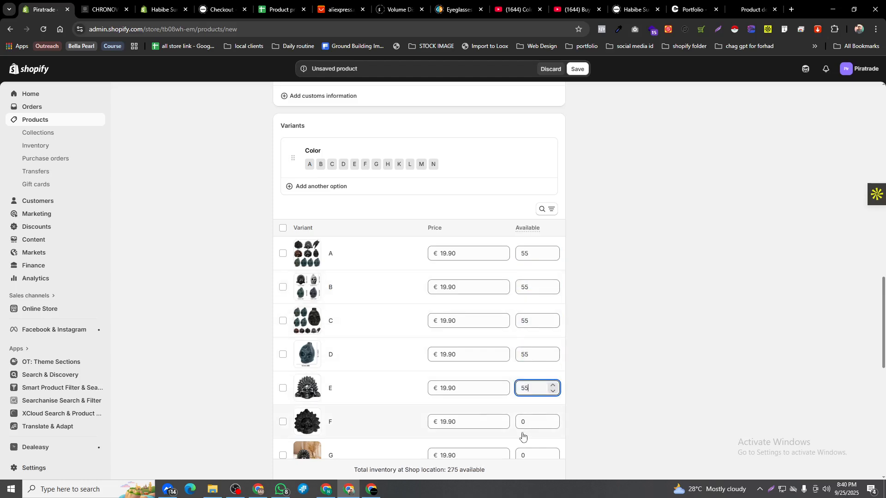
{"action": "left_click", "coordinate": [522, 436]}
{"action": "left_click", "coordinate": [548, 393]}
{"action": "left_click", "coordinate": [535, 421]}
{"action": "type", "text": "55"}
Step: Set the available quantity of variants G, H, K, L, M and N to 55
{"action": "scroll", "coordinate": [671, 352], "scroll_direction": "down", "scroll_amount": 3}
{"action": "left_click", "coordinate": [520, 271]}
{"action": "type", "text": "5555"}
{"action": "left_click", "coordinate": [535, 338]}
{"action": "type", "text": "55"}
{"action": "left_click", "coordinate": [535, 372]}
{"action": "type", "text": "55"}
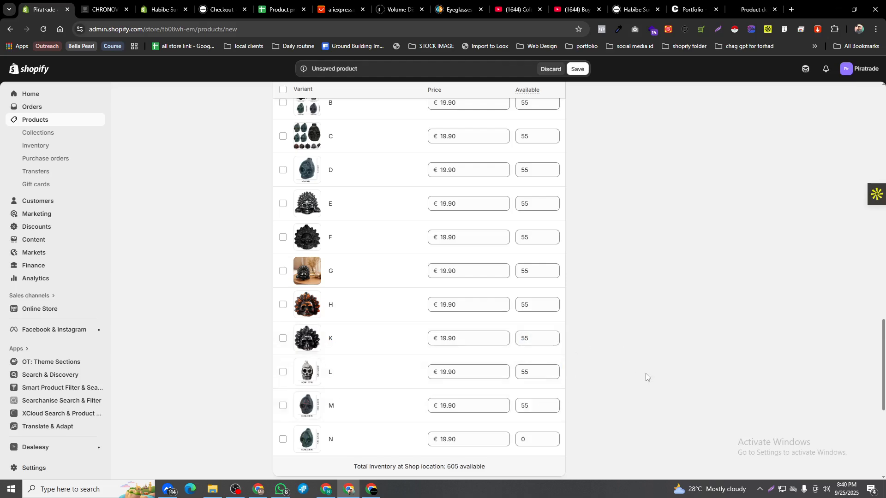
{"action": "type", "text": "55"}
{"action": "scroll", "coordinate": [534, 389], "scroll_direction": "down", "scroll_amount": 3}
{"action": "left_click", "coordinate": [530, 300]}
{"action": "type", "text": "55"}
{"action": "left_click", "coordinate": [625, 300]}
Step: Add the product to the SwisSide collection
{"action": "scroll", "coordinate": [449, 452], "scroll_direction": "up", "scroll_amount": 5}
{"action": "scroll", "coordinate": [448, 452], "scroll_direction": "up", "scroll_amount": 15}
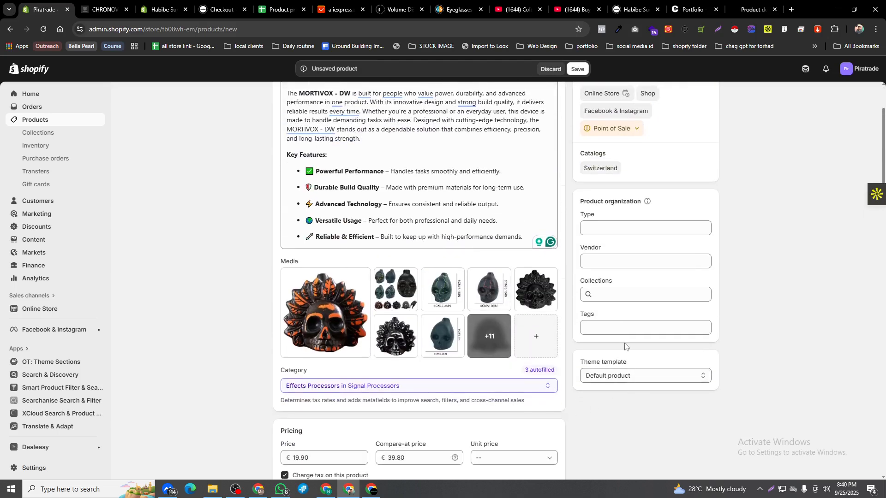
{"action": "left_click", "coordinate": [623, 294]}
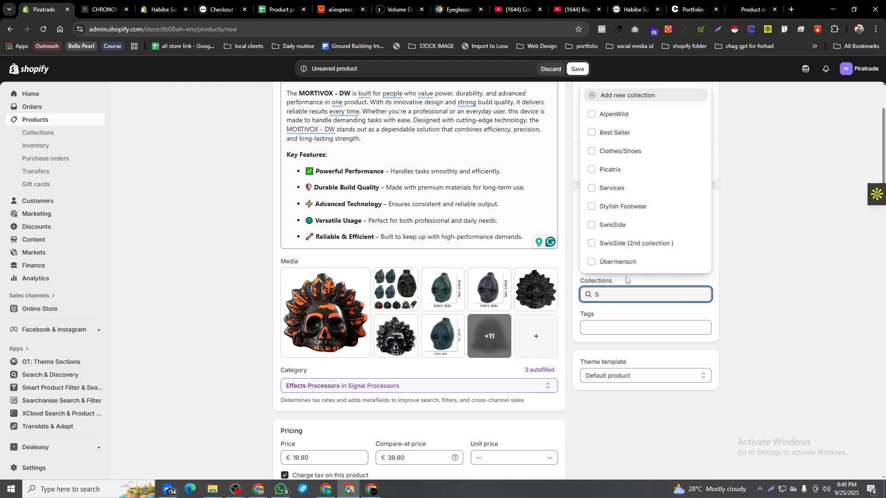
{"action": "left_click", "coordinate": [612, 224]}
{"action": "scroll", "coordinate": [786, 231], "scroll_direction": "up", "scroll_amount": 2}
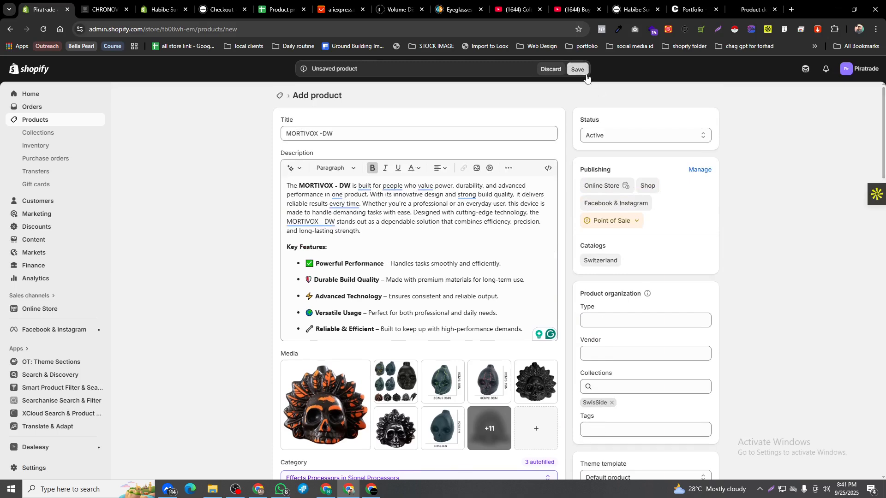
Step: Switch to the Product price spreadsheet in Google Sheets and enter DONE in cell B23 of the MORTIVOX -DW row
{"action": "left_click", "coordinate": [277, 9]}
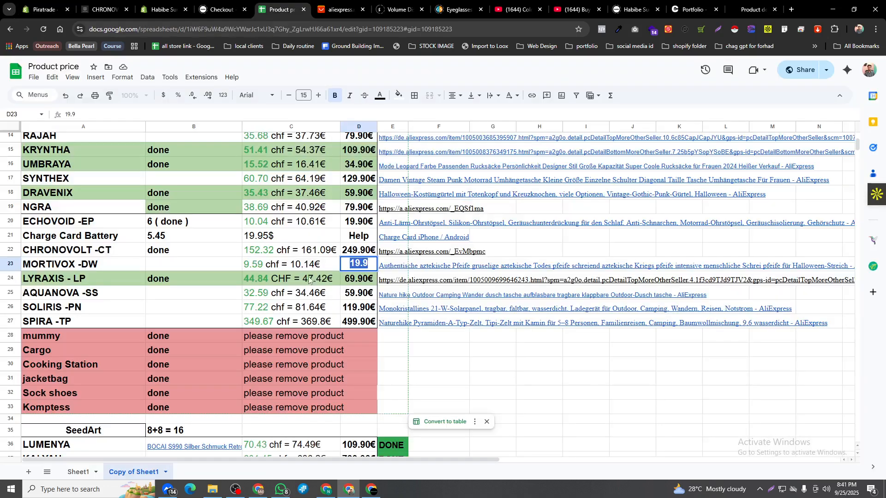
{"action": "left_click", "coordinate": [175, 268]}
{"action": "type", "text": "DONE"}
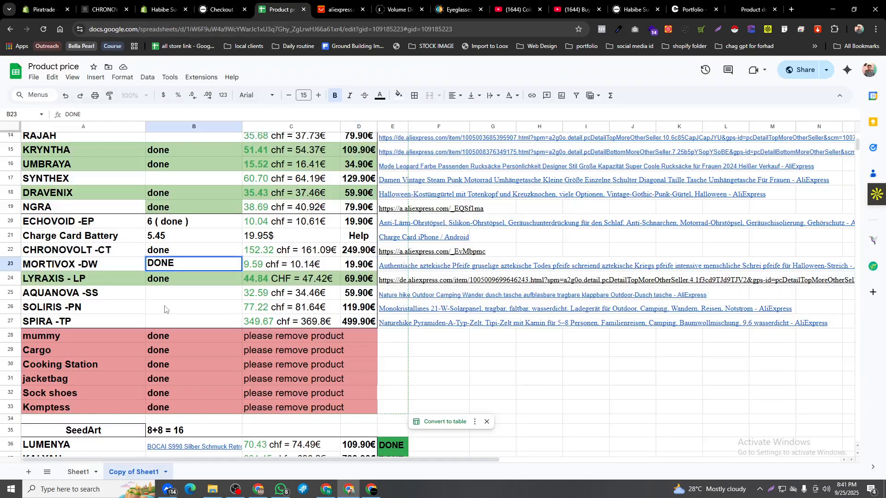
{"action": "left_click", "coordinate": [164, 306]}
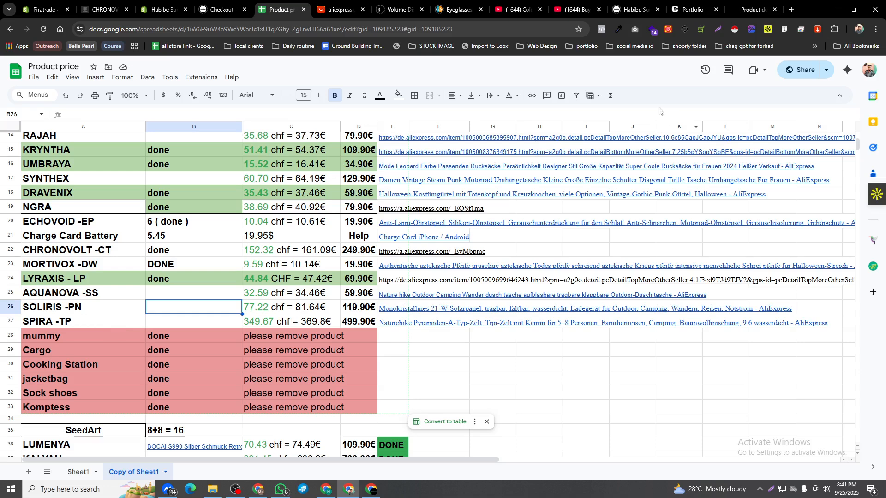
Step: Switch to the Creative Webboost portfolio page and view its Live project and Live Client meeting sections
{"action": "left_click", "coordinate": [694, 9]}
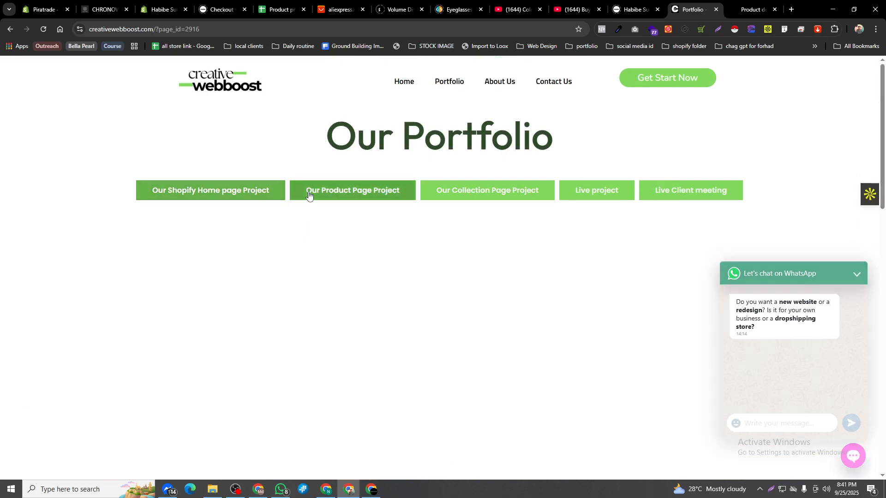
{"action": "left_click", "coordinate": [577, 192]}
{"action": "left_click", "coordinate": [682, 191]}
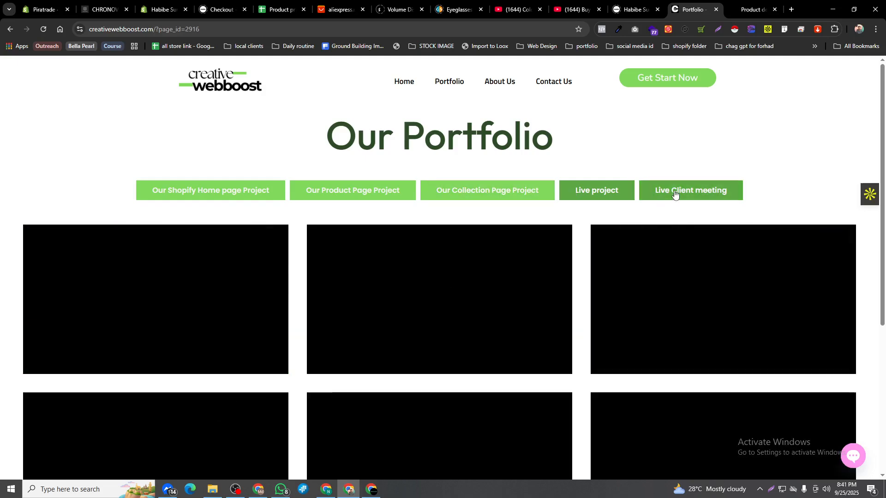